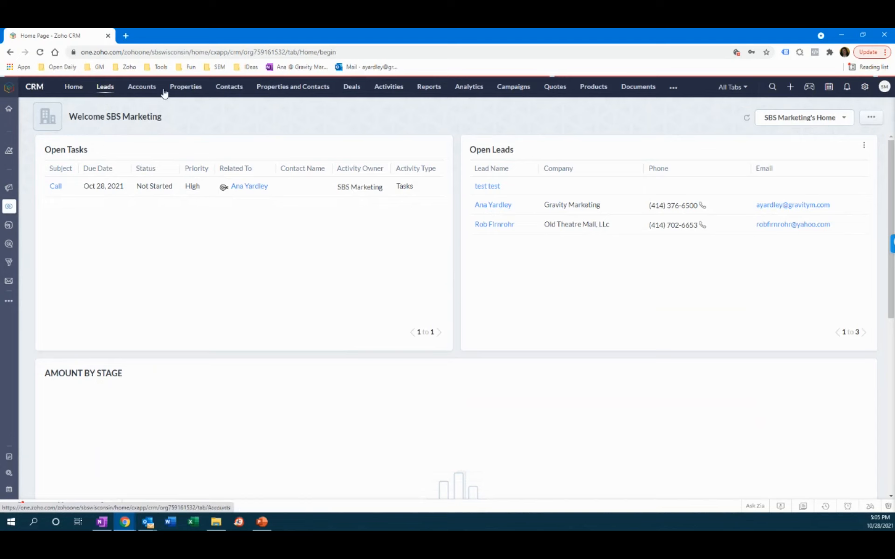
Open the Gravity Marketing lead's record from the Leads module to view its customized detail page.
left_click(107, 89)
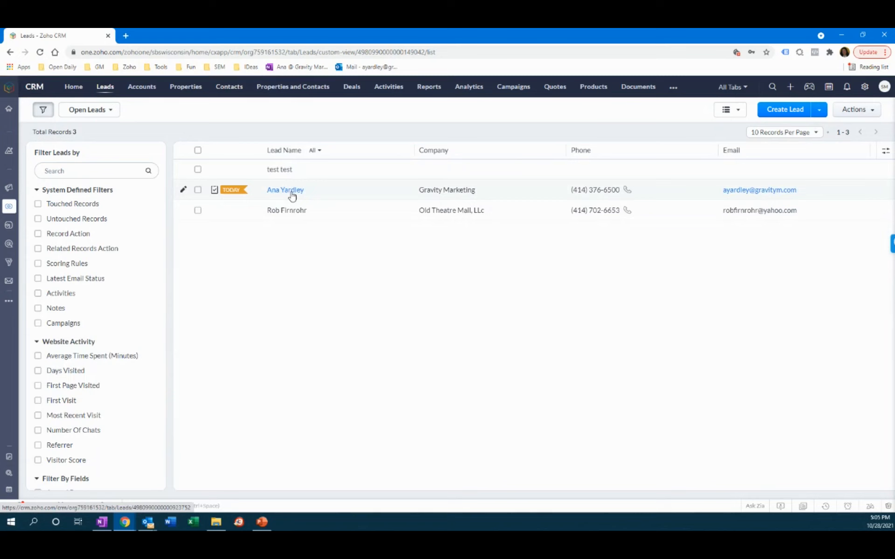
left_click(286, 193)
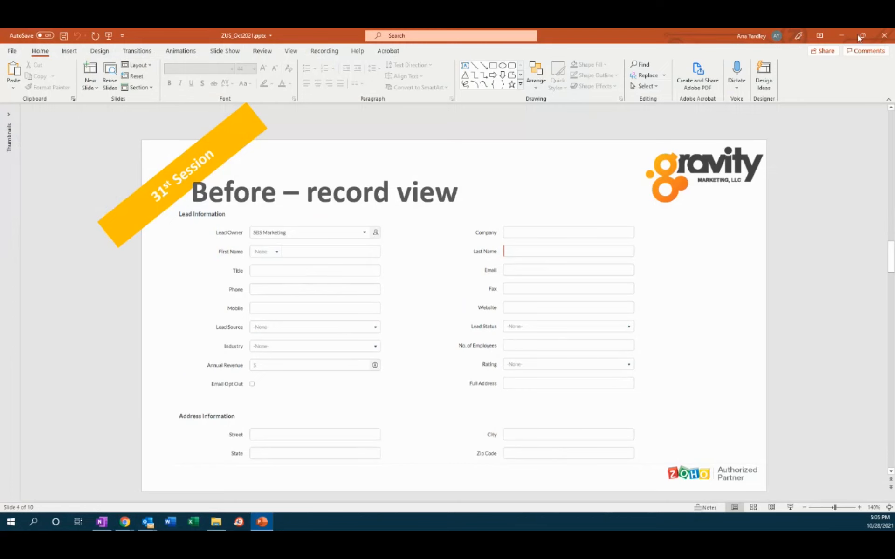
left_click(842, 36)
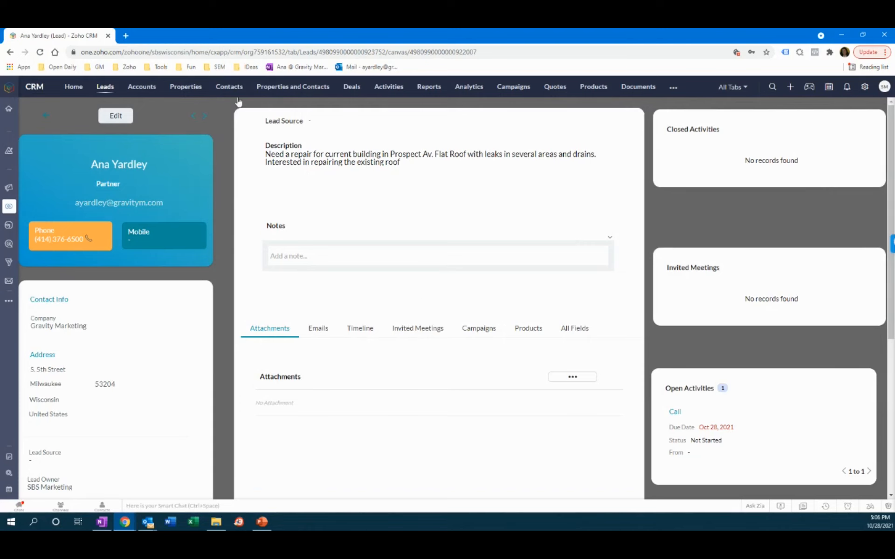
In the Canvas customization settings, start a new record detail page for the Leads module with the Standard layout.
left_click(865, 86)
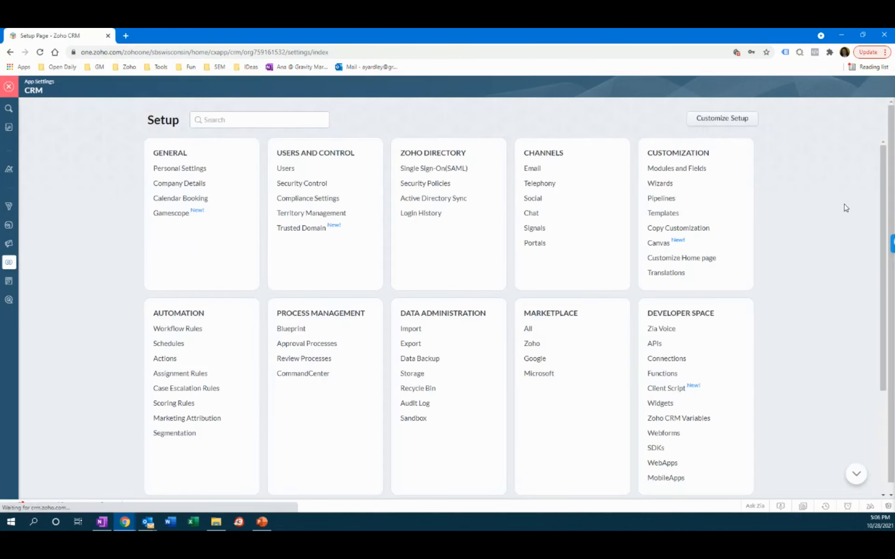
left_click(664, 247)
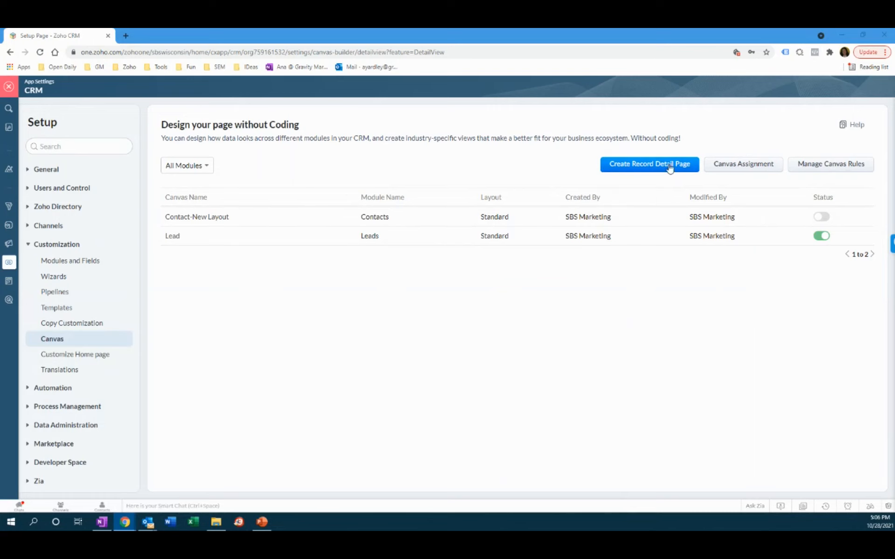
left_click(639, 169)
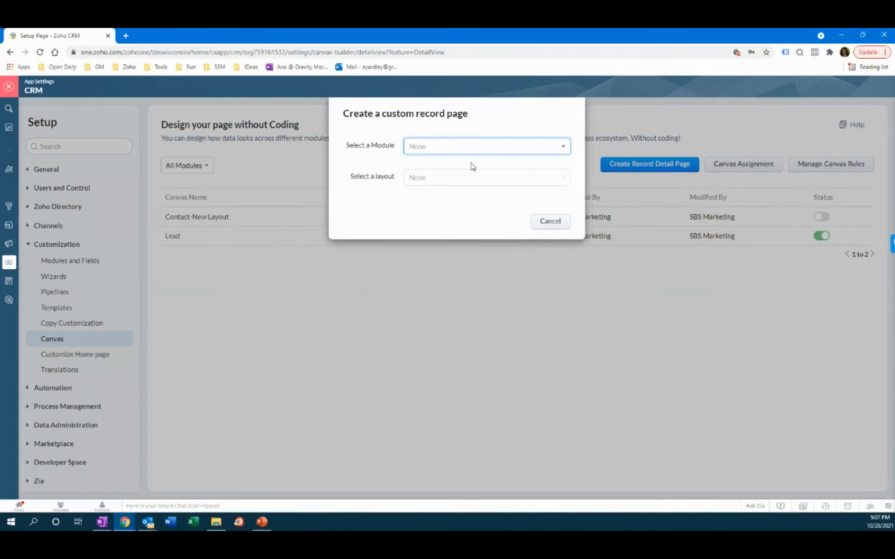
left_click(446, 150)
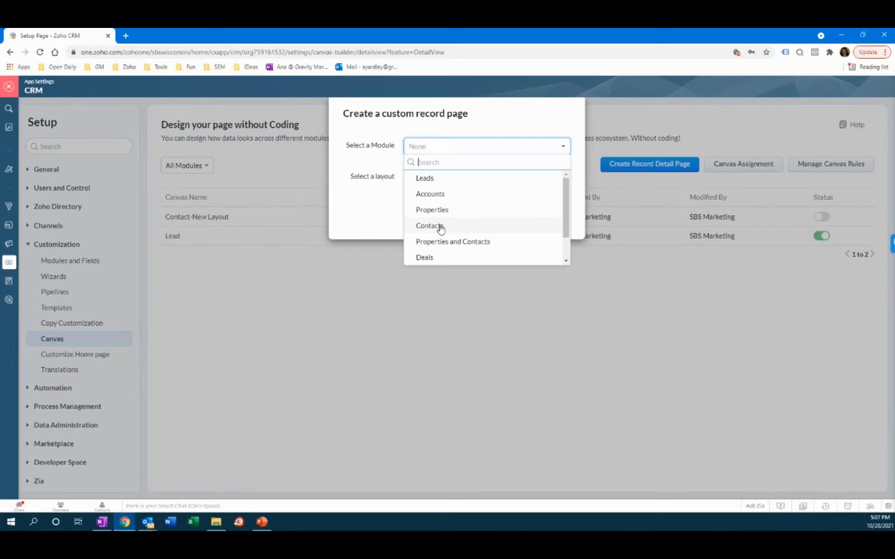
left_click(430, 181)
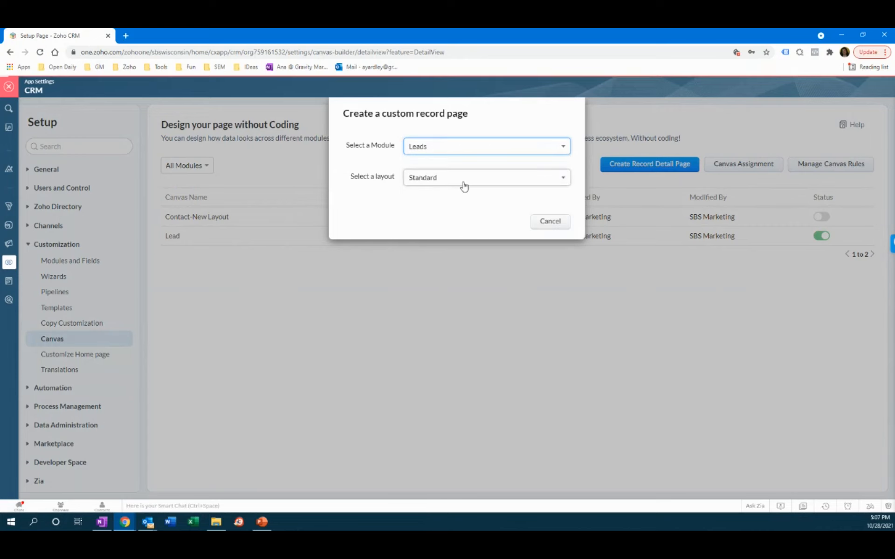
left_click(551, 221)
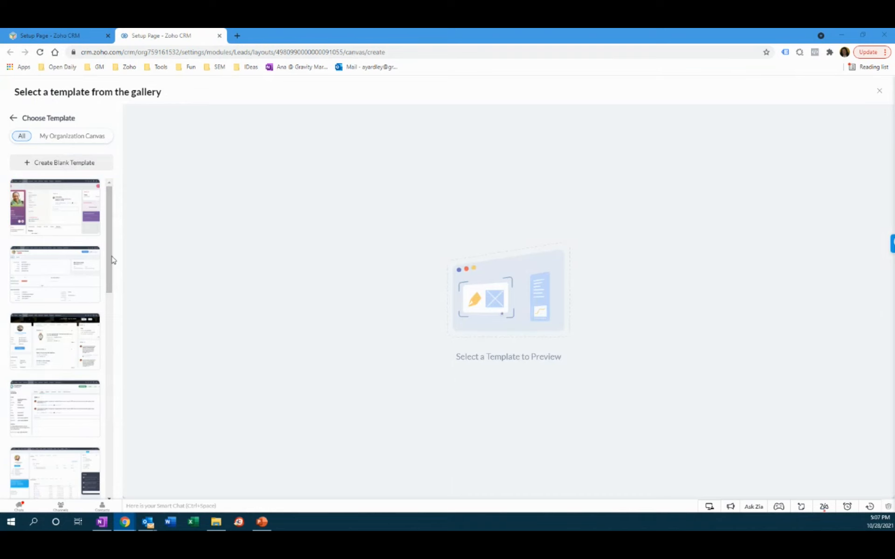
Browse the canvas template gallery and preview the template with the large dark teal panel.
left_click_drag(111, 267, 108, 301)
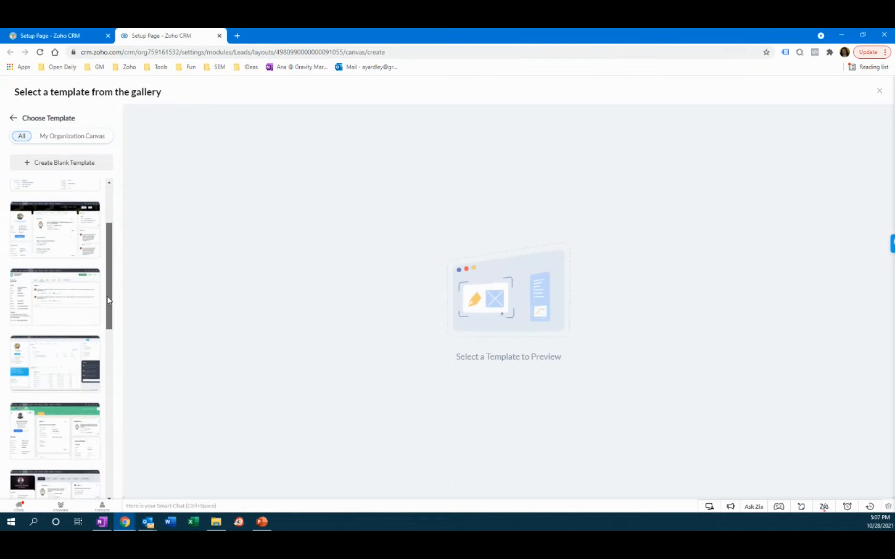
scroll(110, 312, "down", 3)
scroll(107, 331, "down", 4)
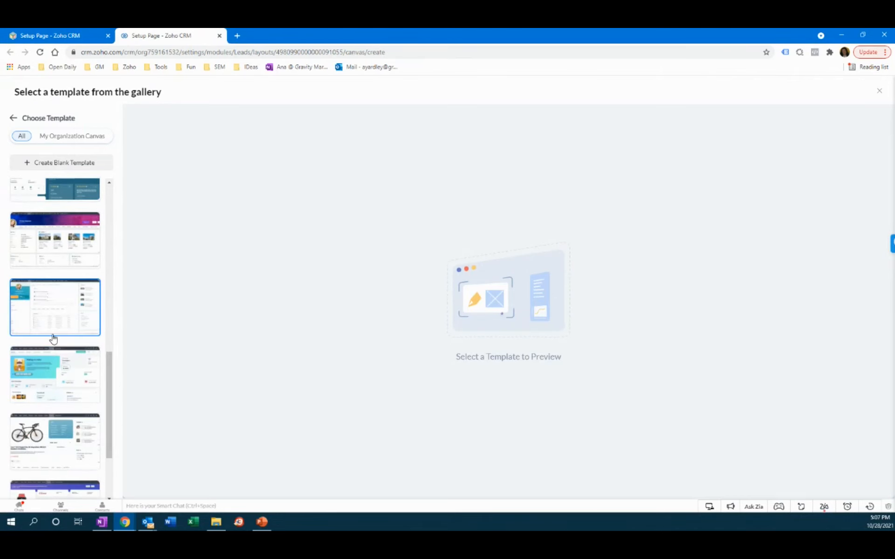
left_click_drag(109, 368, 109, 360)
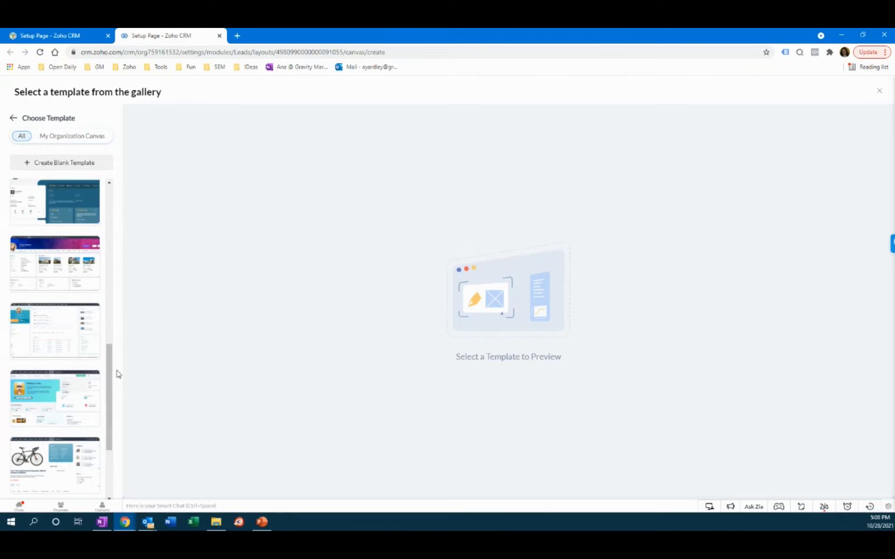
scroll(112, 371, "up", 3)
left_click(74, 332)
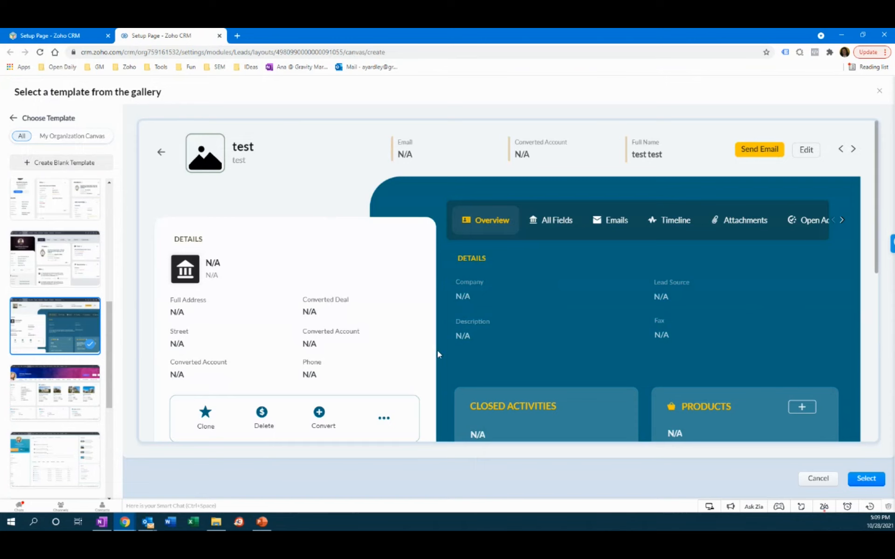
Examine the teal template's All Fields, Emails, Timeline, Attachments and Open Activities sections, down to the Notes area.
scroll(338, 185, "down", 1)
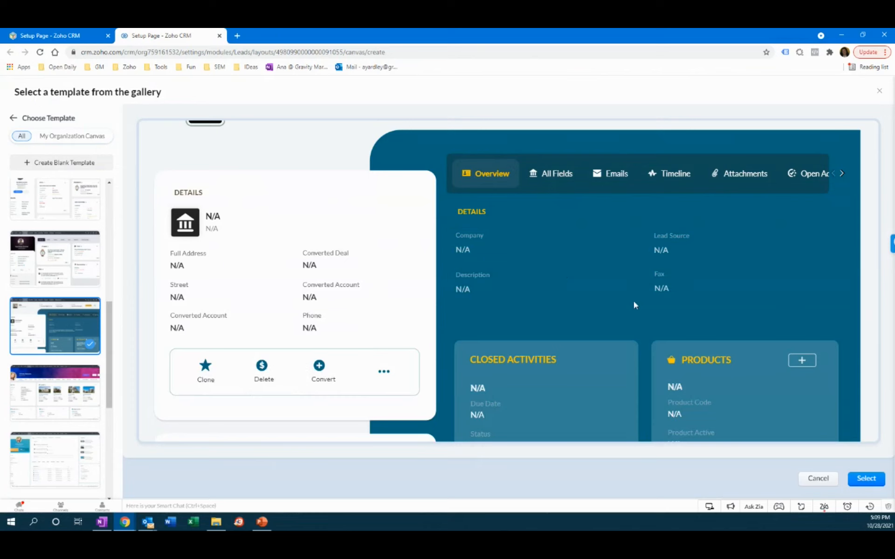
left_click(566, 176)
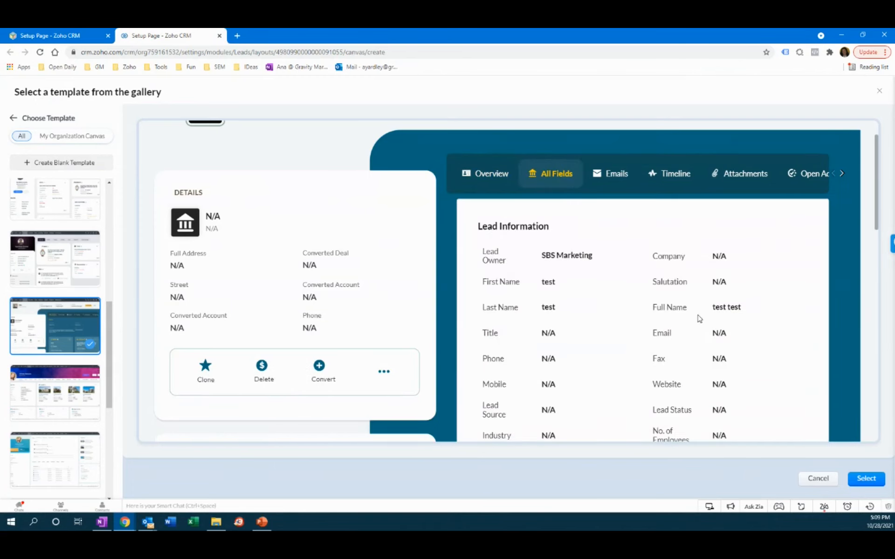
scroll(699, 319, "down", 1)
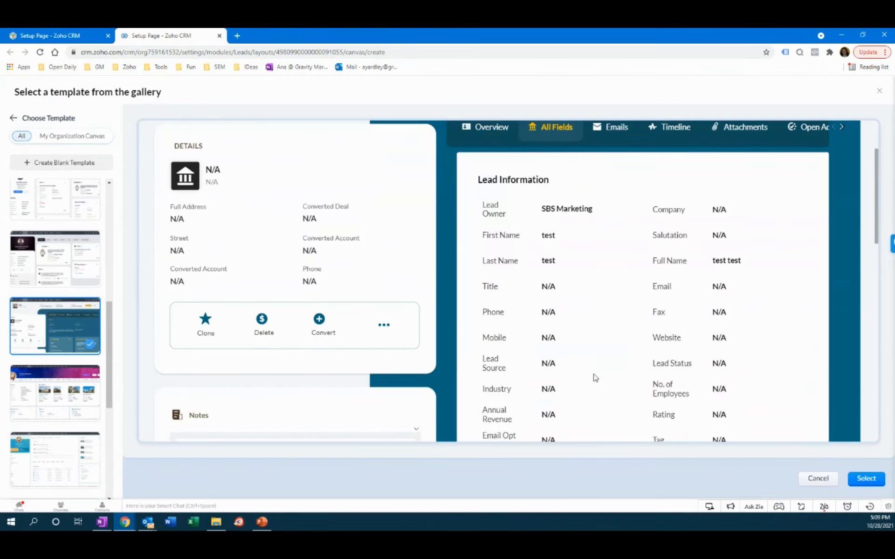
scroll(597, 373, "down", 1)
scroll(601, 367, "up", 3)
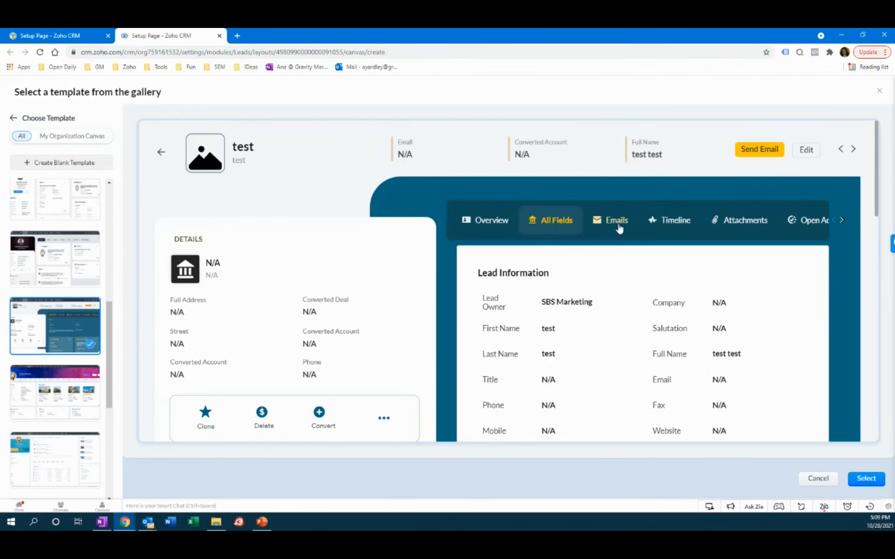
left_click(619, 228)
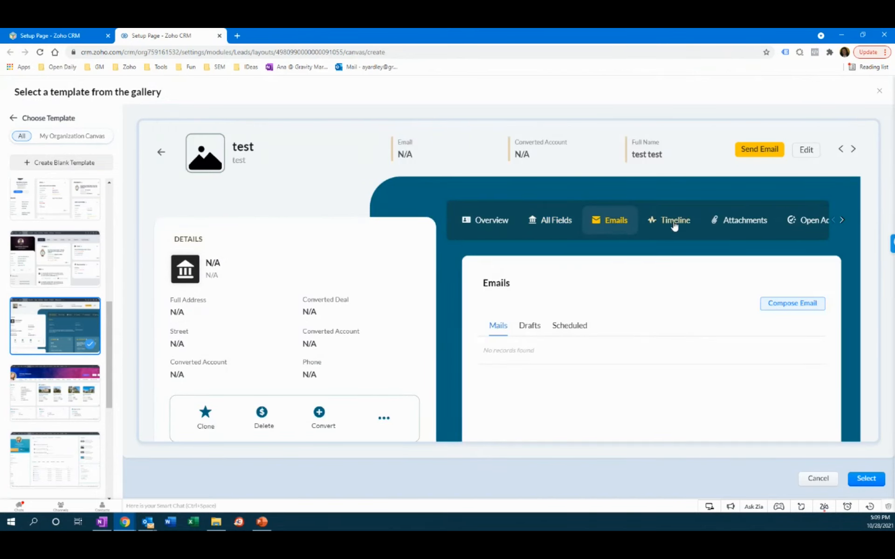
left_click(674, 226)
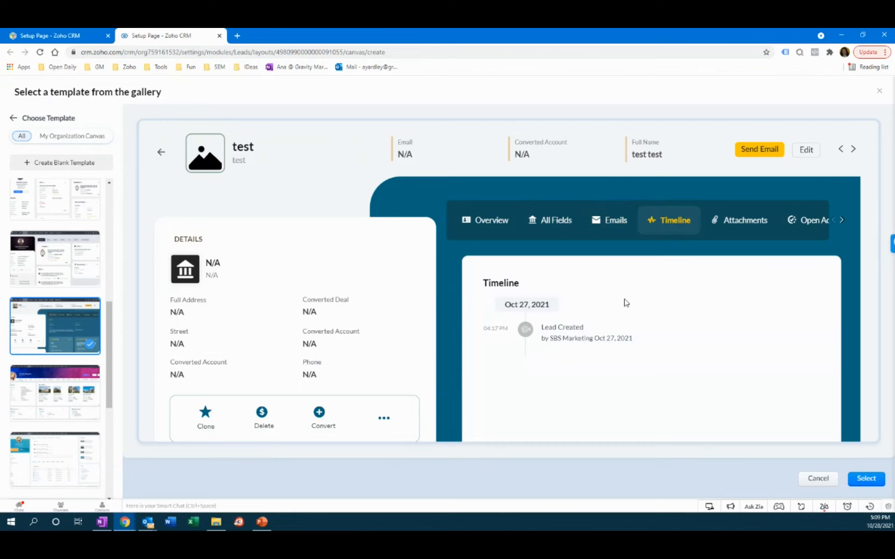
left_click(743, 224)
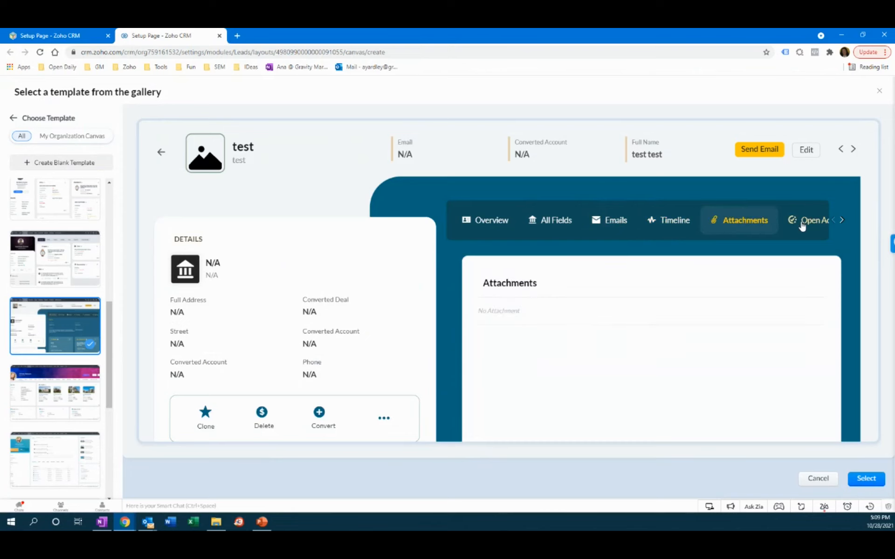
left_click(803, 226)
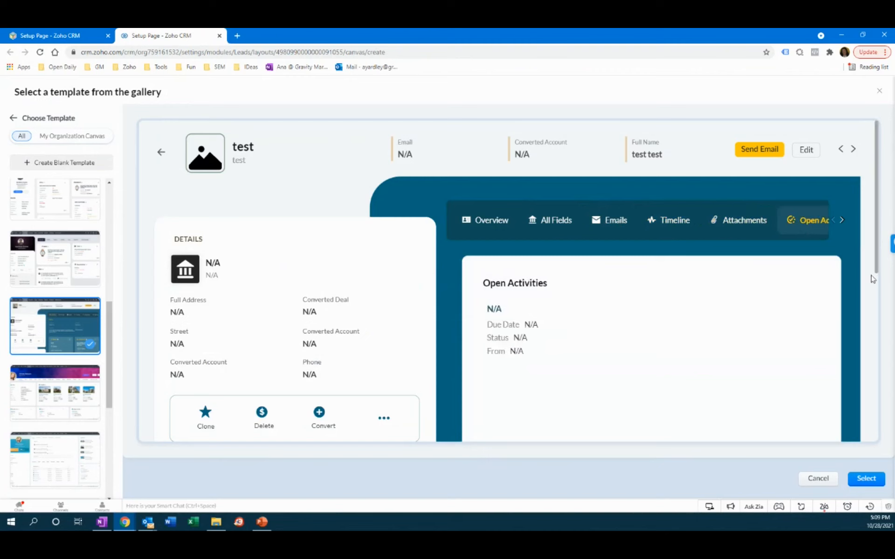
scroll(871, 281, "down", 5)
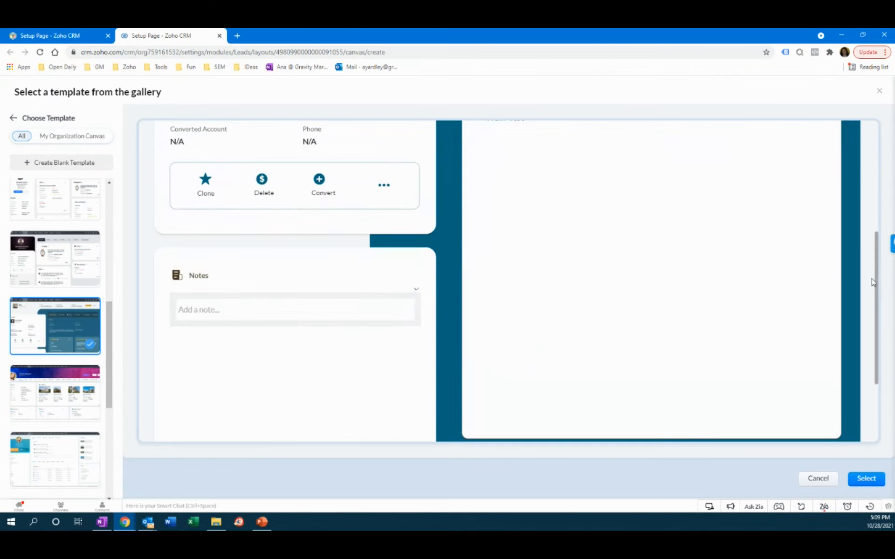
scroll(266, 299, "down", 1)
scroll(279, 272, "down", 2)
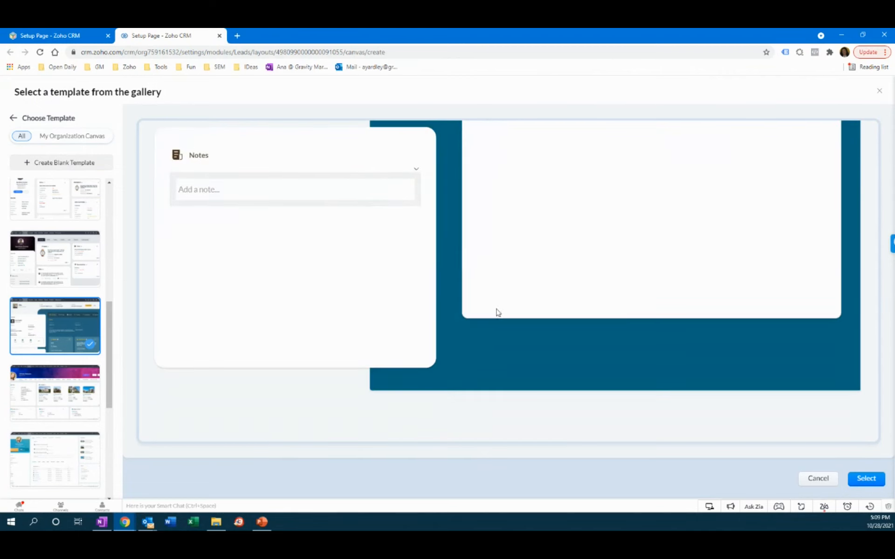
Preview the template with the blue-to-pink banner and examine its activities, campaigns and meetings sections.
left_click(58, 394)
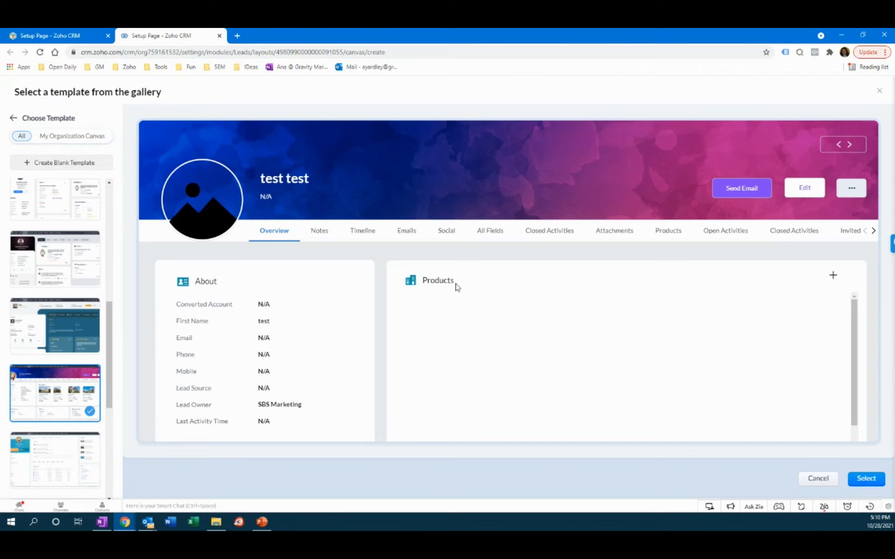
scroll(458, 346, "down", 5)
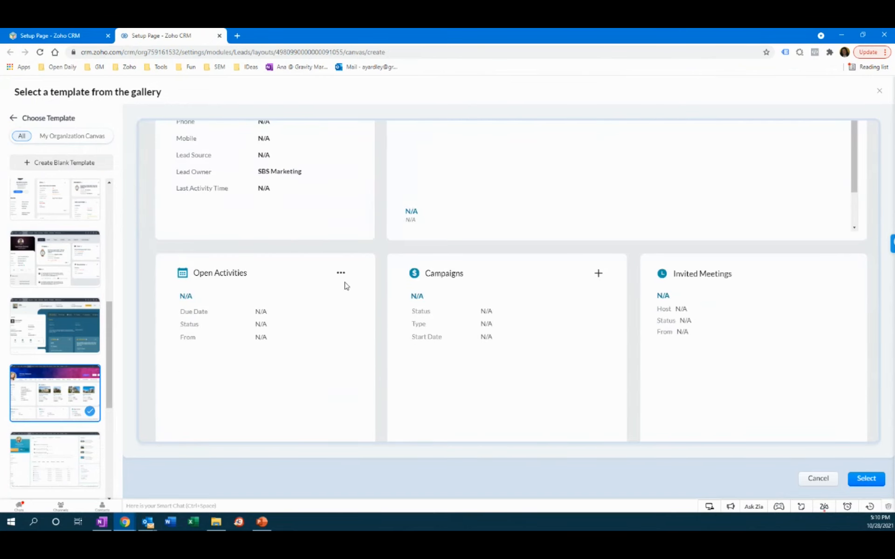
Try out placing the Company field on a blank canvas, and delete it again.
left_click(13, 119)
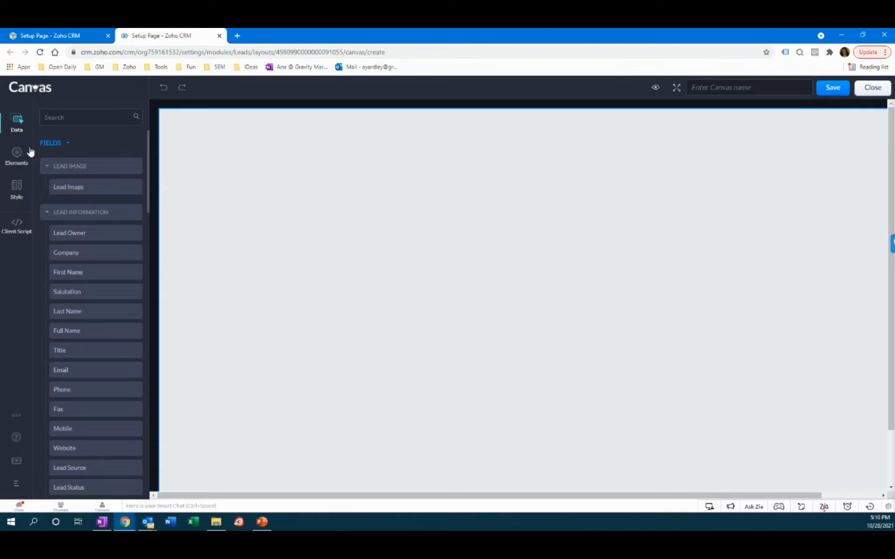
left_click(17, 119)
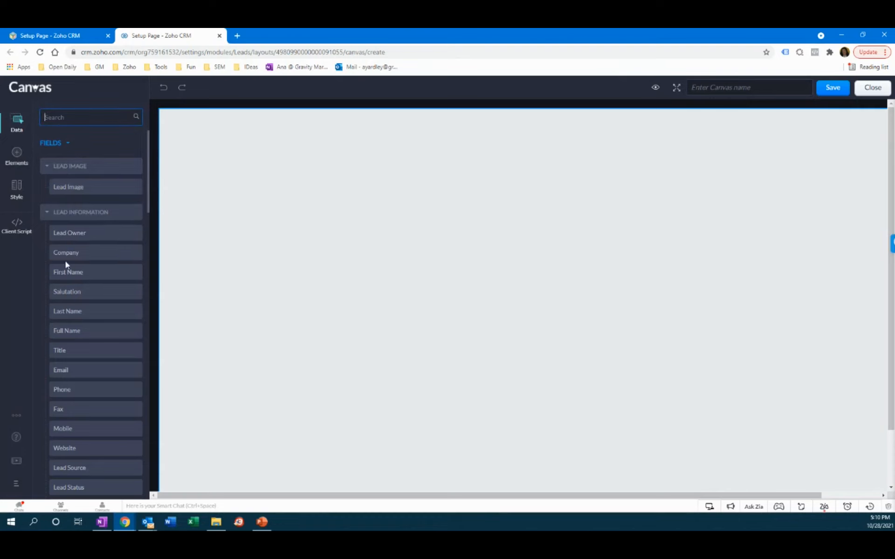
left_click_drag(75, 255, 345, 222)
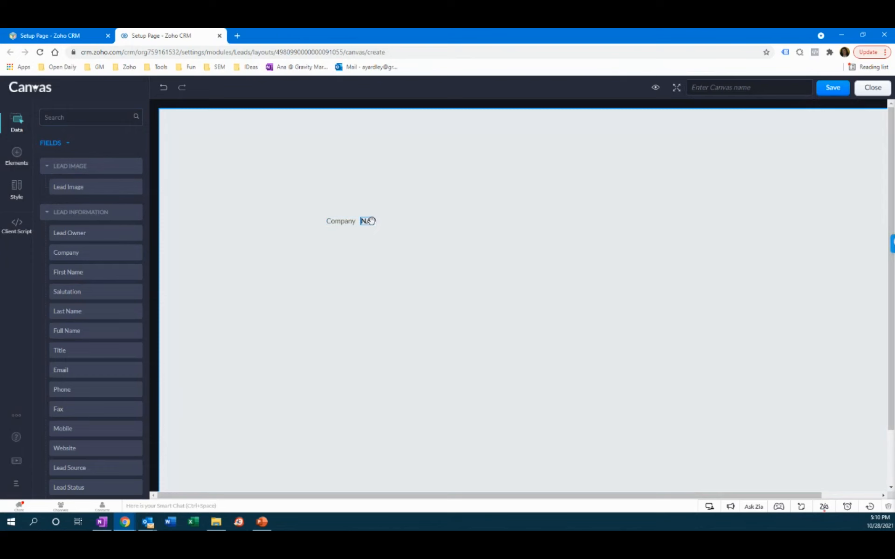
left_click(367, 221)
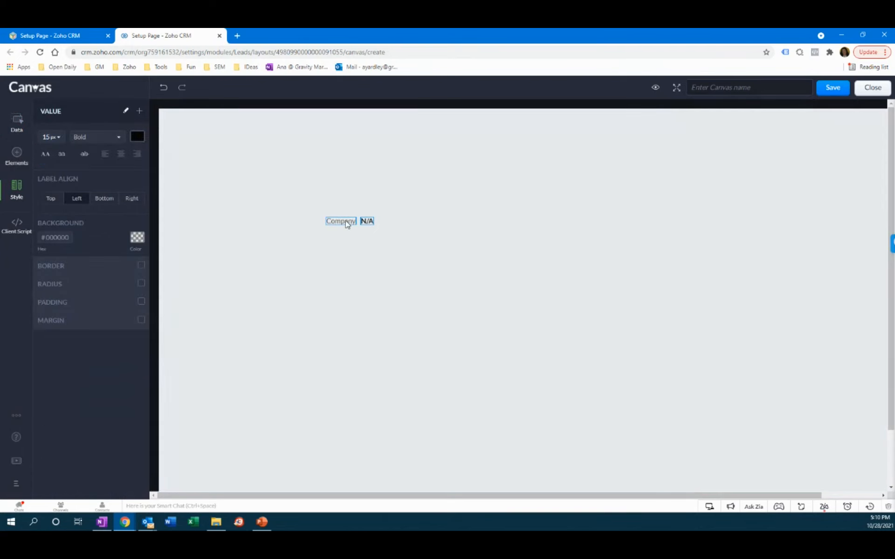
key("Delete")
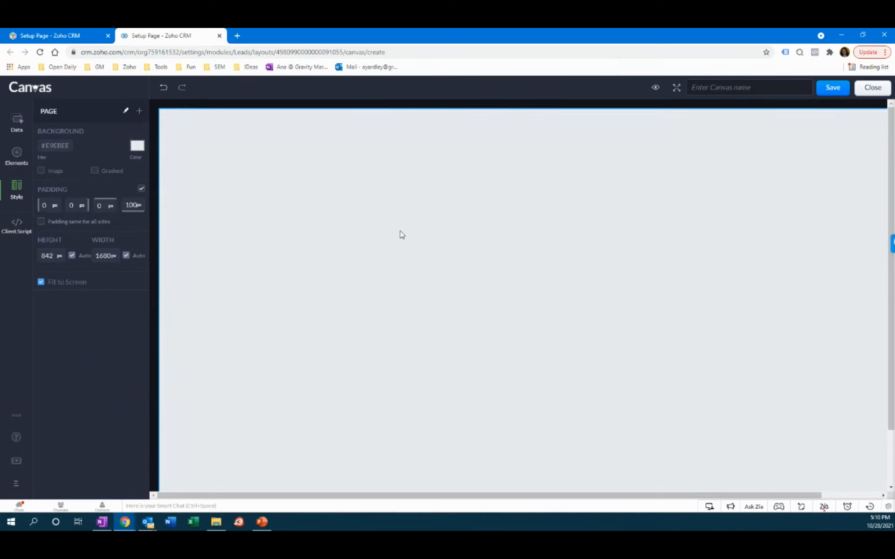
Review the canvas editor's available elements, page style settings and client script section.
left_click(18, 154)
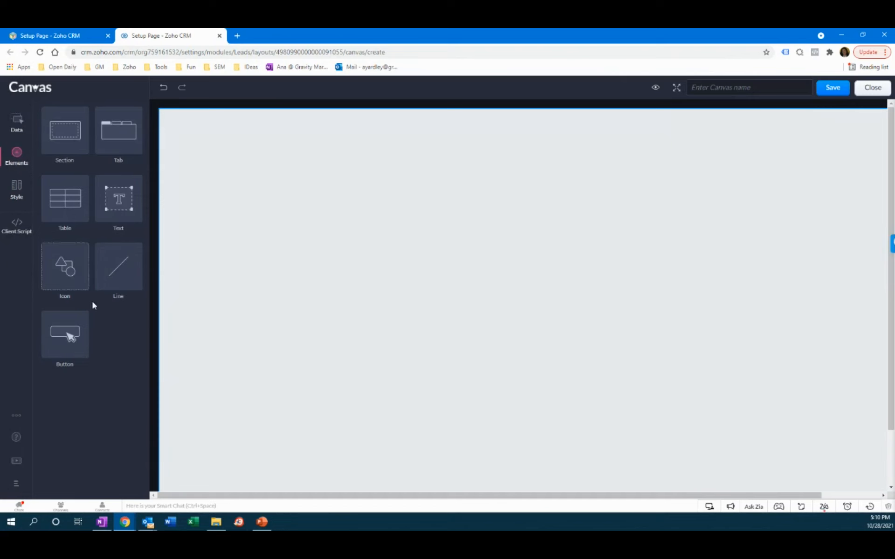
left_click(14, 199)
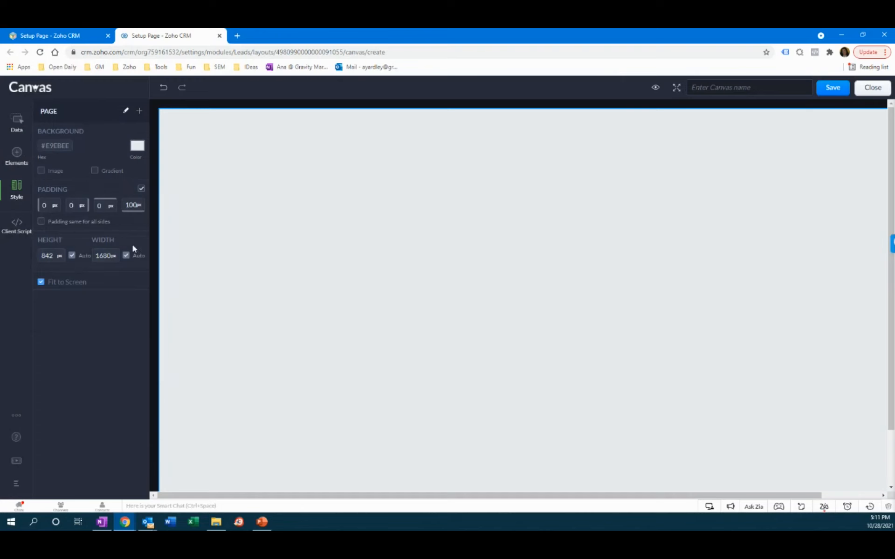
left_click(17, 228)
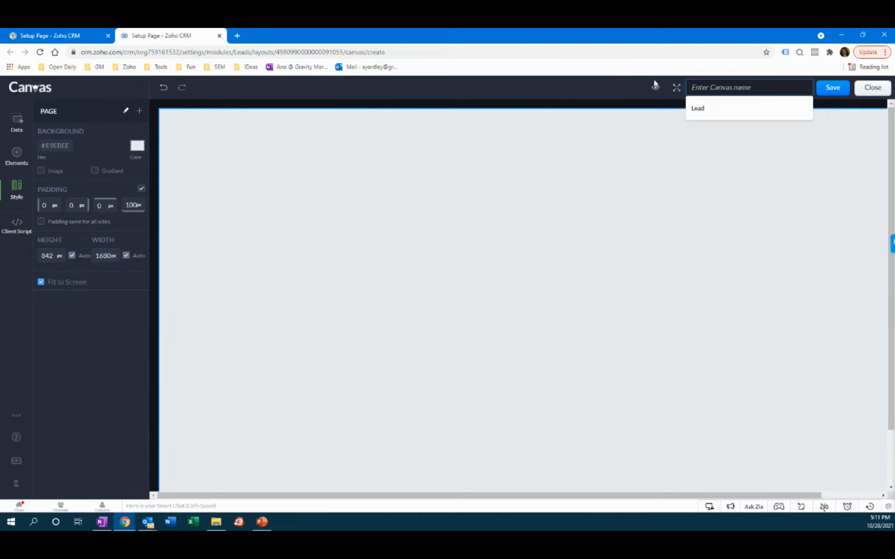
Close the blank canvas without saving and return to the list of canvas pages.
left_click(872, 93)
left_click(873, 93)
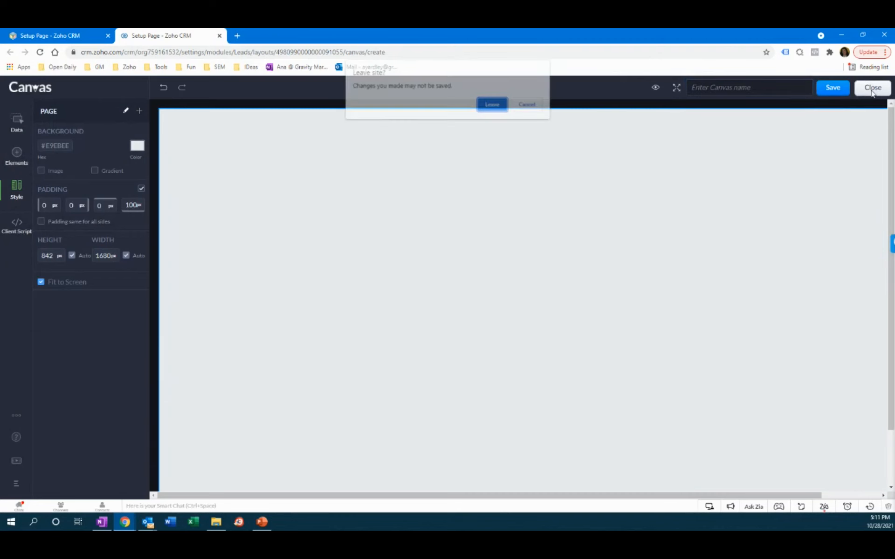
left_click(499, 108)
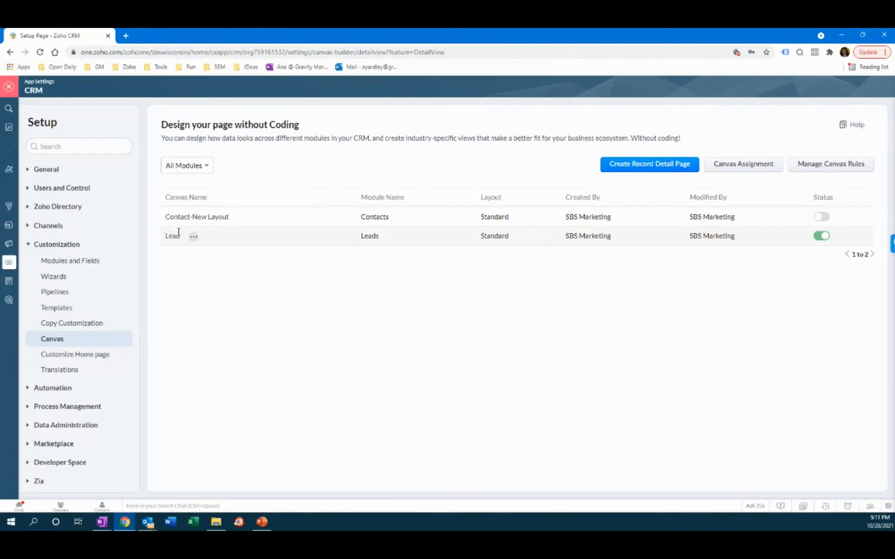
Open the Lead canvas page for editing and show the list of available lead fields.
left_click(193, 236)
left_click(214, 238)
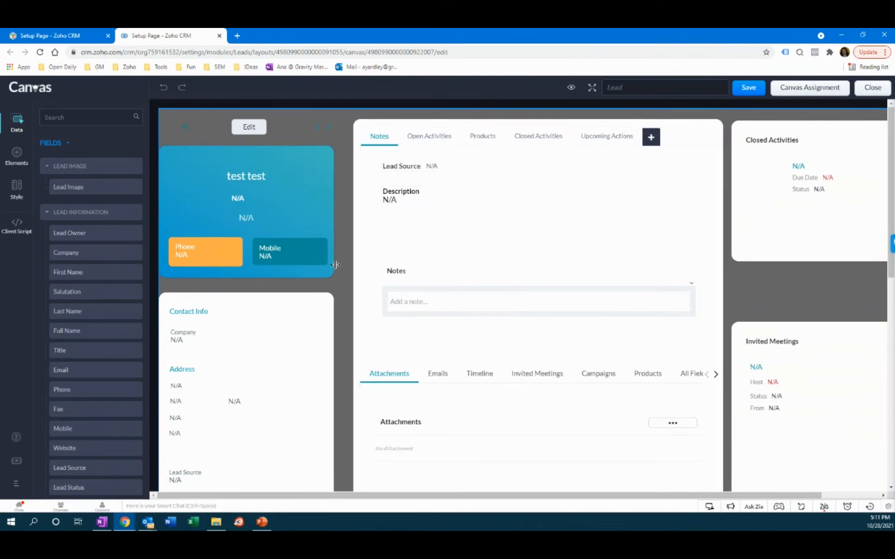
left_click(316, 127)
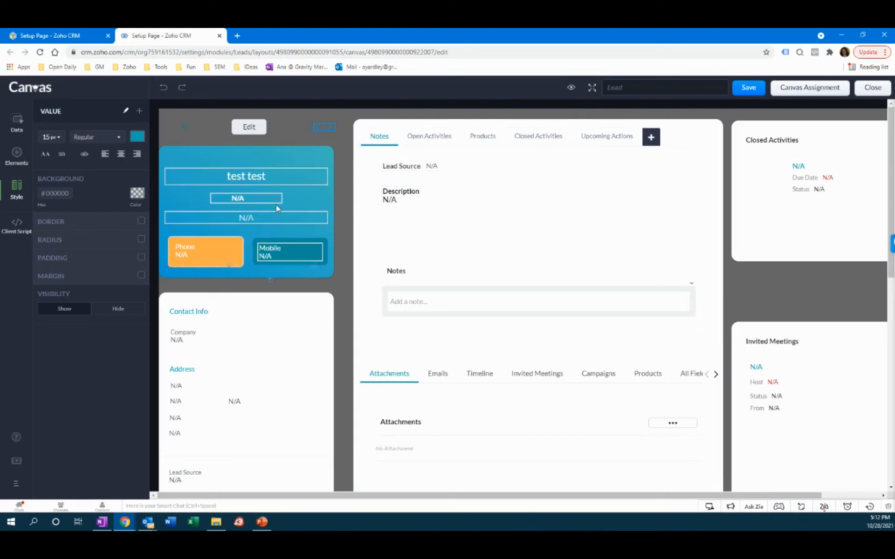
left_click(15, 122)
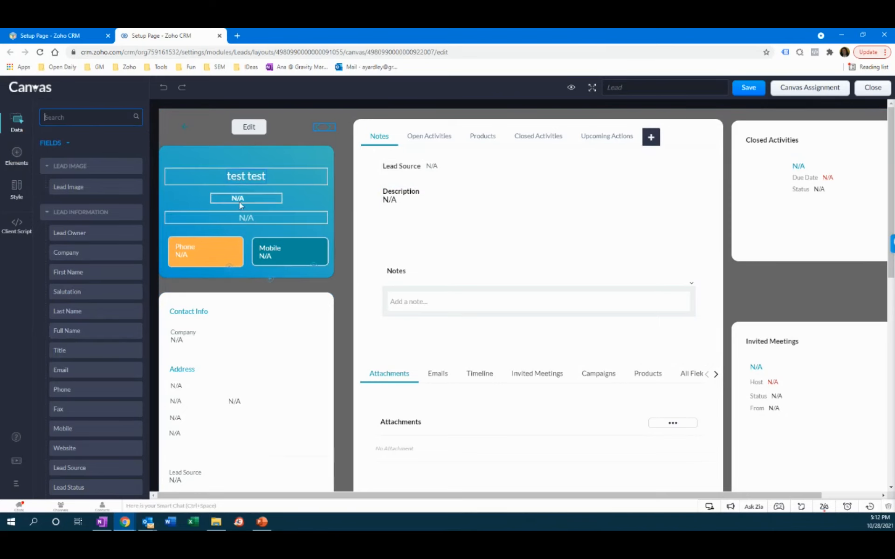
Change the full name field in the blue header card to the Salutation field.
left_click(281, 177)
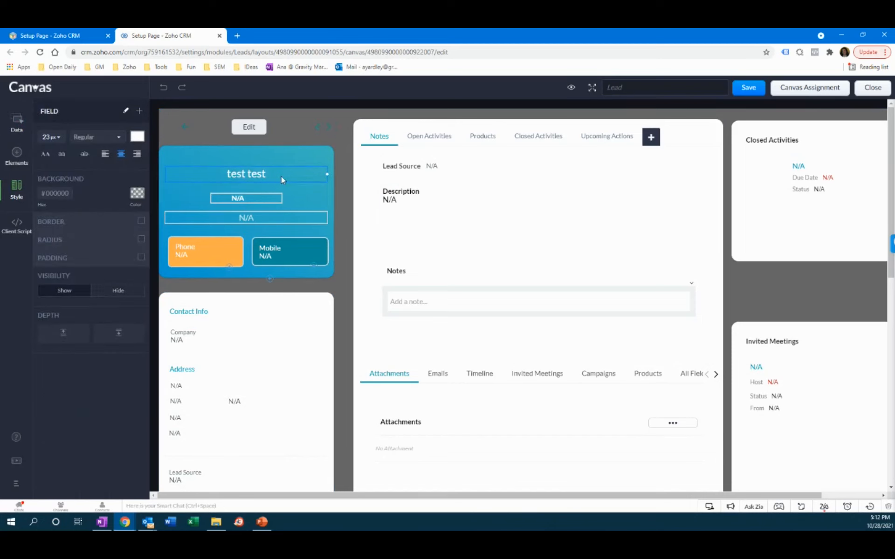
right_click(280, 175)
left_click(125, 145)
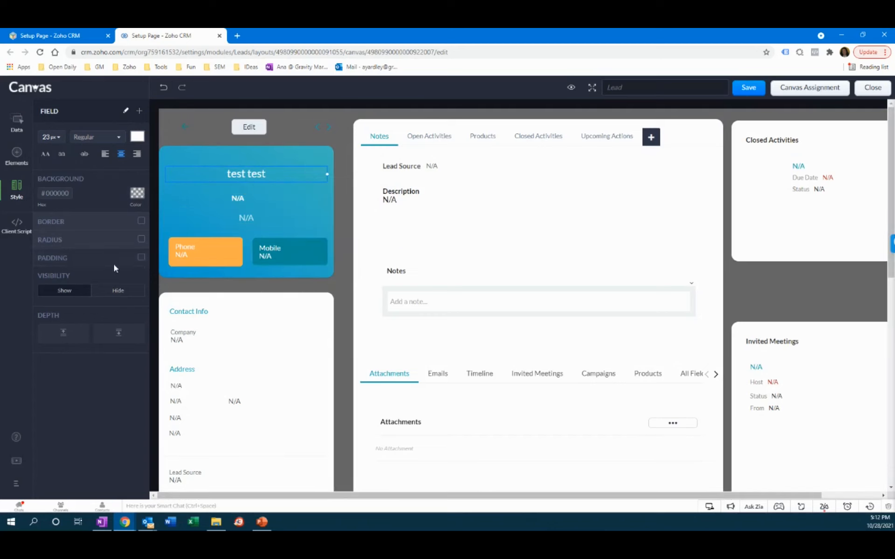
right_click(286, 175)
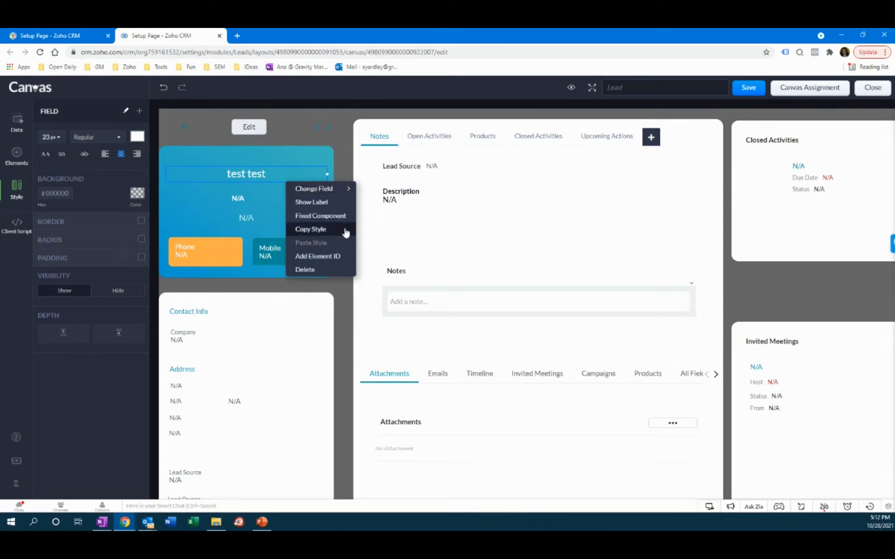
left_click(346, 190)
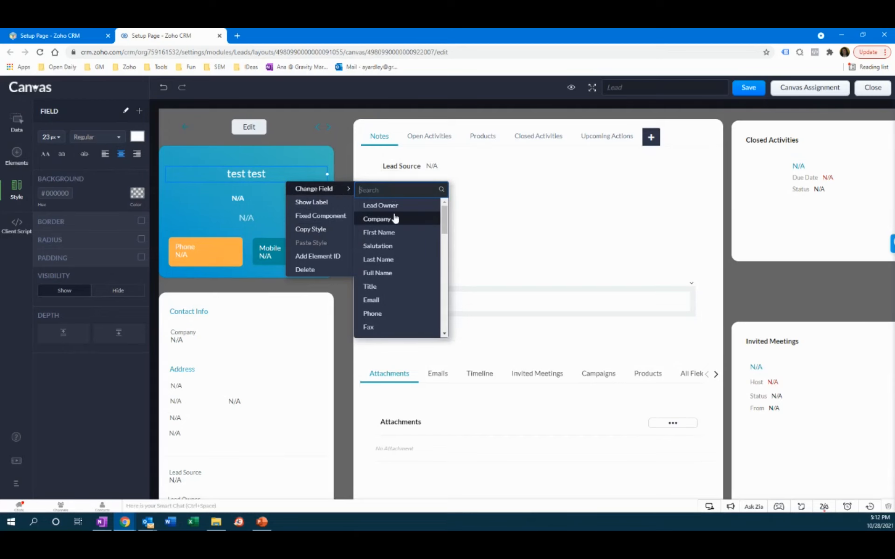
left_click(378, 247)
Change the large field in the blue header card back to Full Name.
right_click(289, 175)
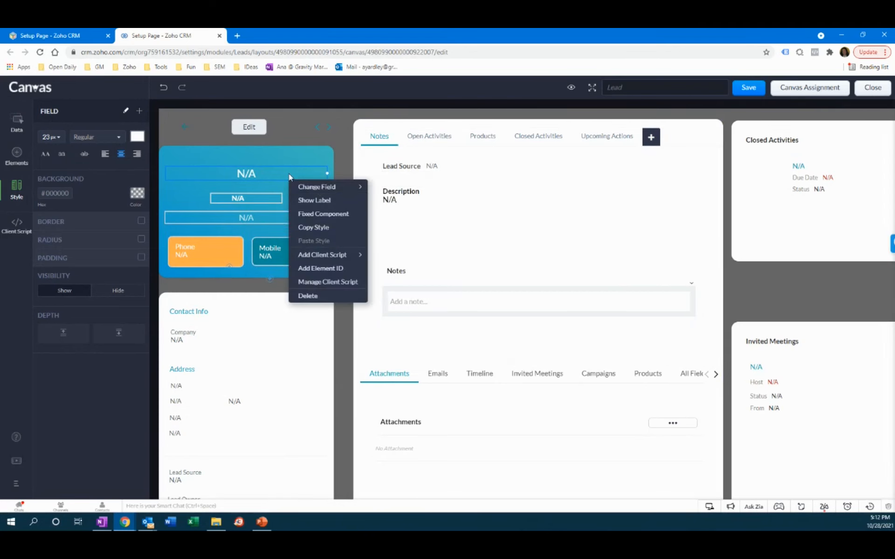
mouse_move(322, 188)
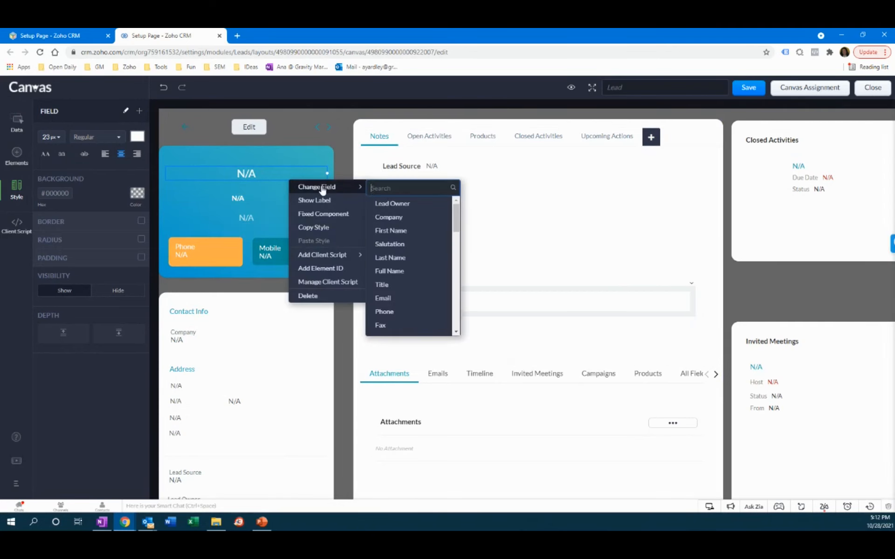
left_click(392, 271)
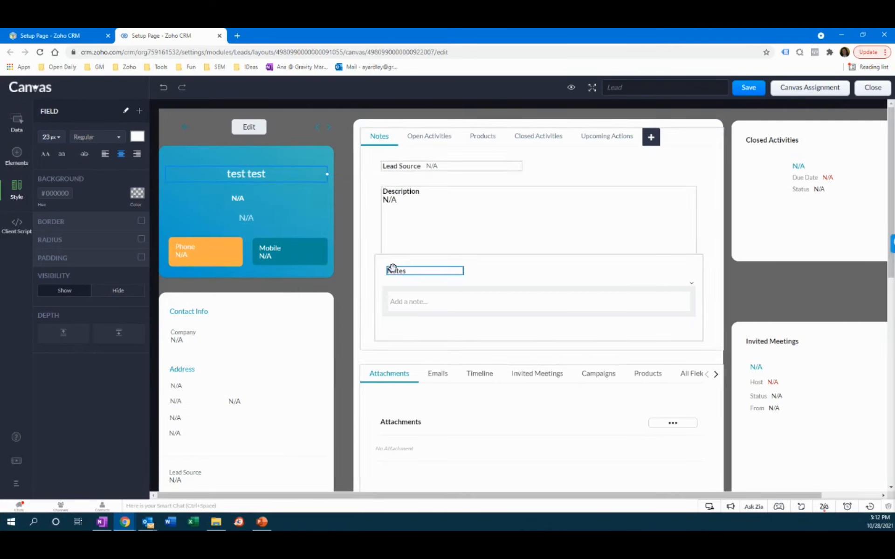
left_click(340, 195)
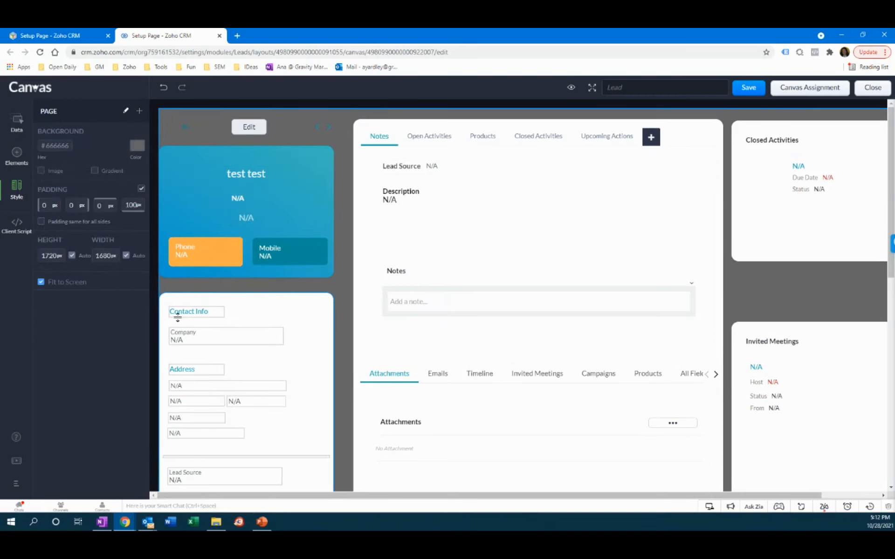
Add the Email field to the canvas and place it on the Lead Source row, at the far end of the Notes tab.
left_click(17, 123)
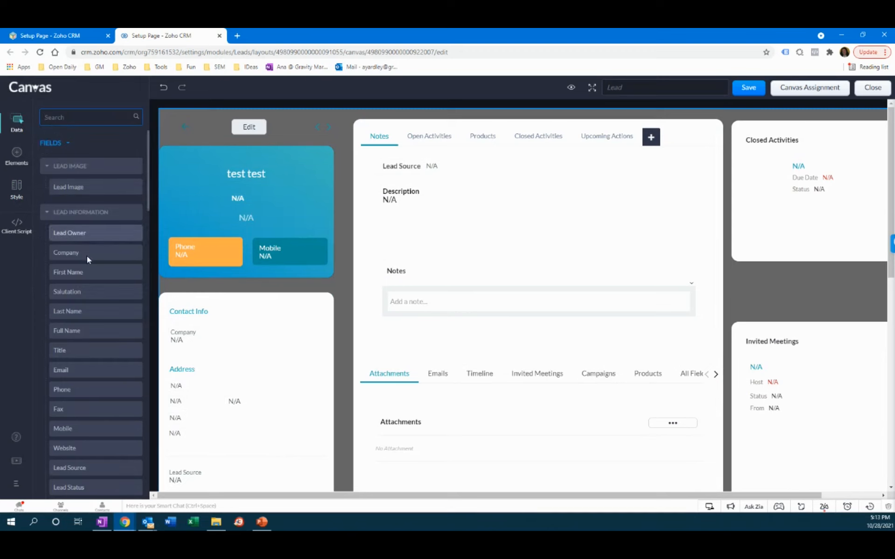
left_click_drag(88, 371, 288, 209)
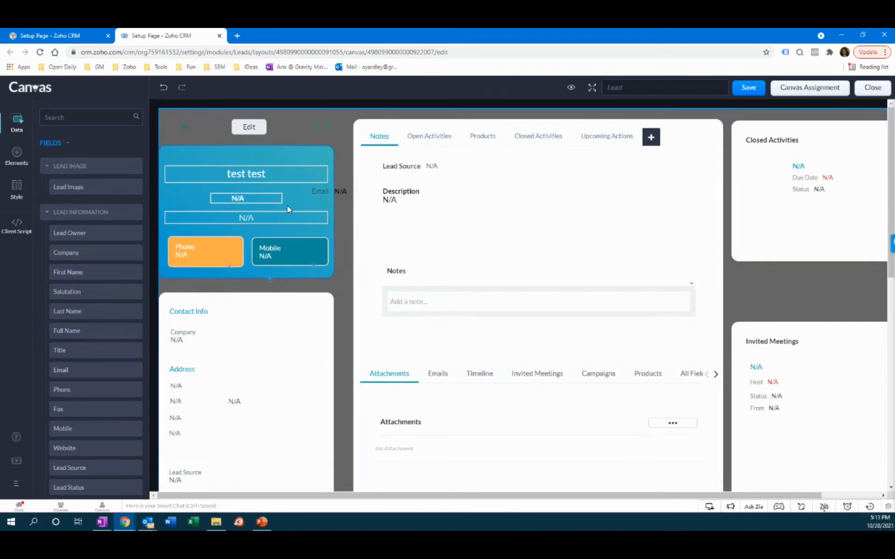
left_click(341, 191)
left_click_drag(326, 192, 684, 168)
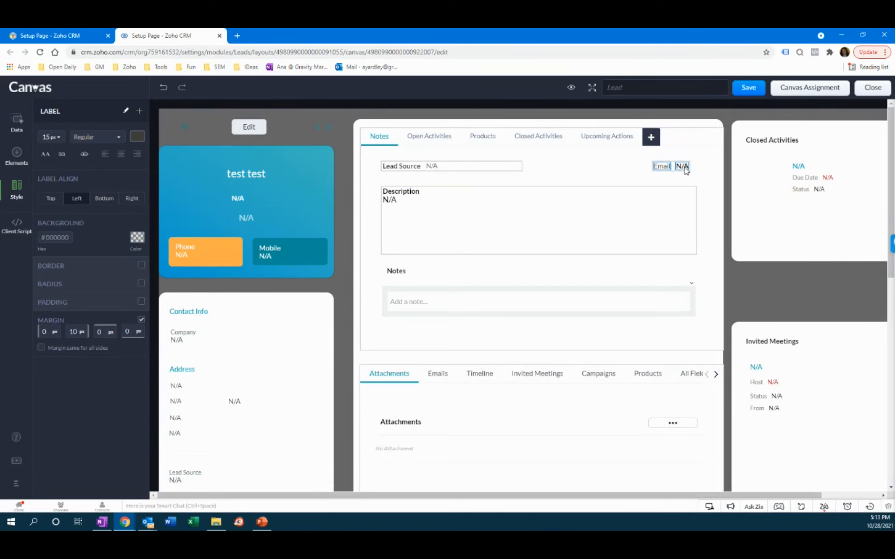
Try hiding the Email field's label, and show the label again.
right_click(685, 169)
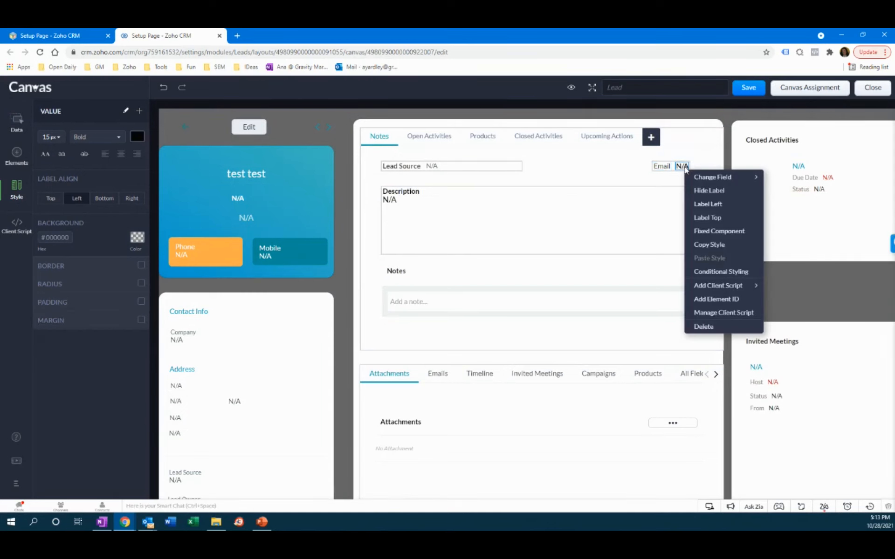
left_click(710, 191)
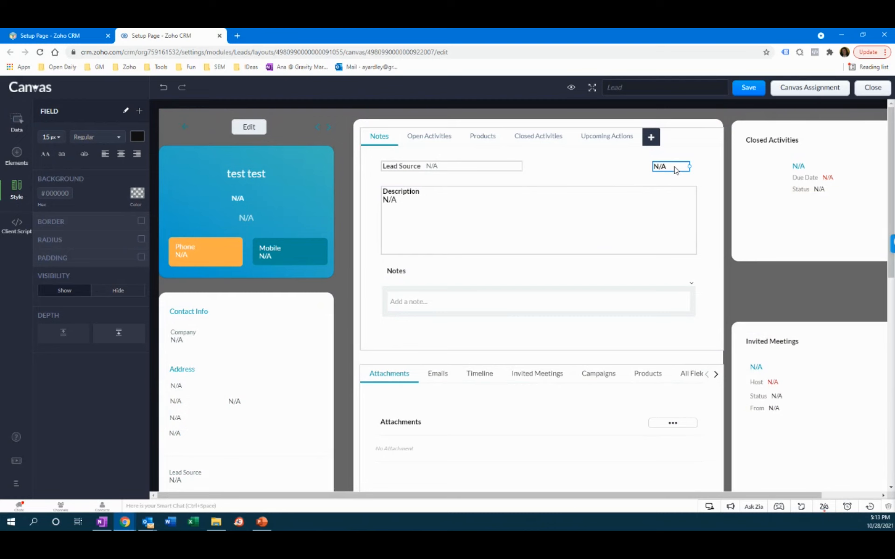
right_click(676, 170)
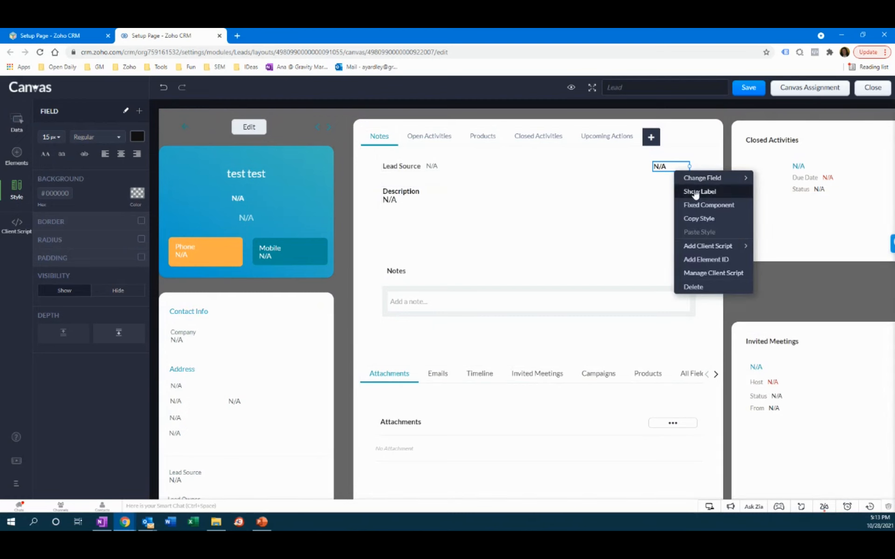
left_click(700, 191)
right_click(676, 168)
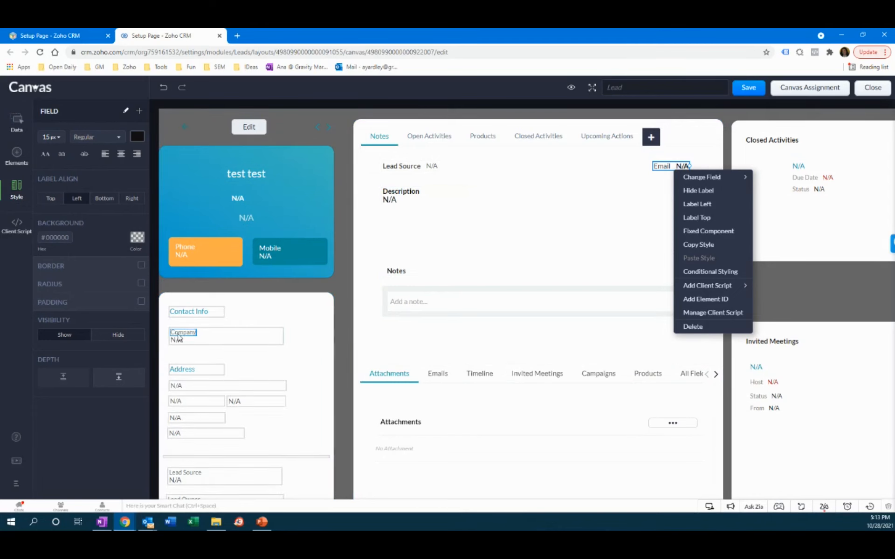
Copy the style of the Company value under Contact Info and paste it onto the Email value.
left_click(181, 342)
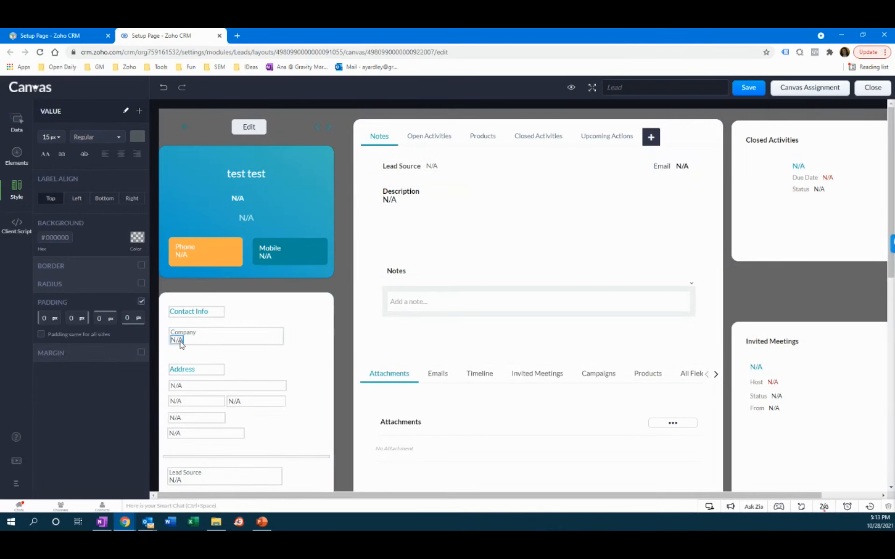
right_click(182, 343)
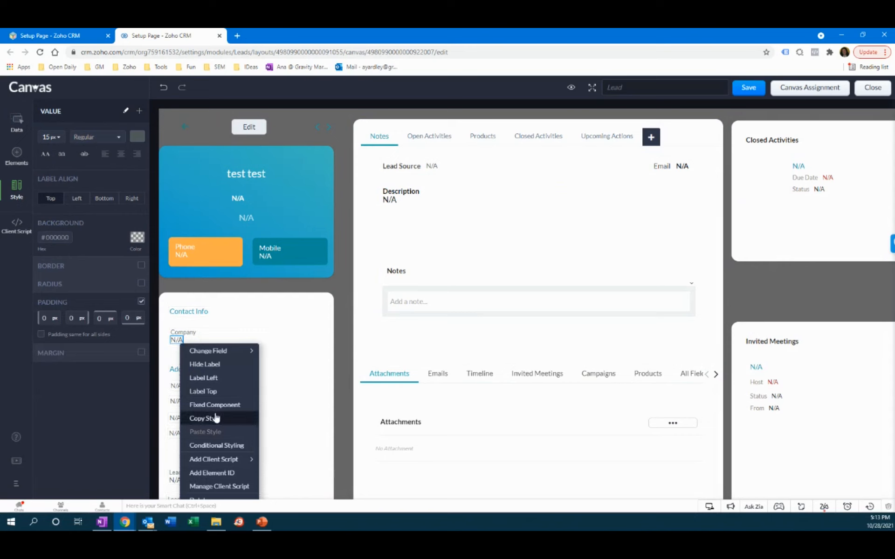
left_click(413, 275)
left_click(682, 166)
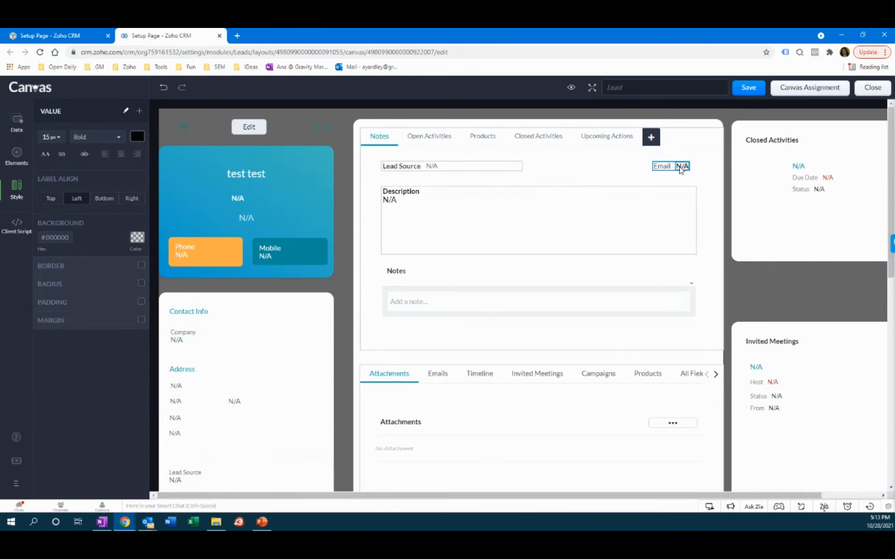
right_click(682, 166)
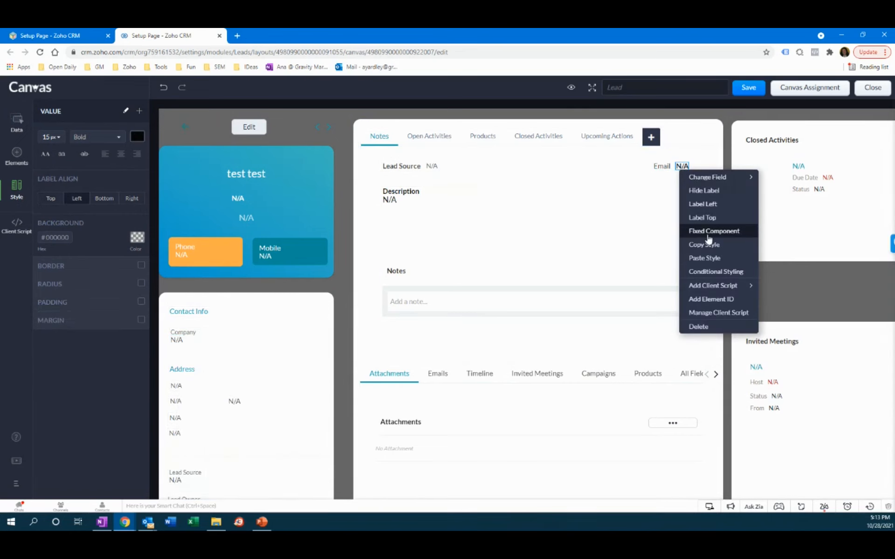
left_click(719, 258)
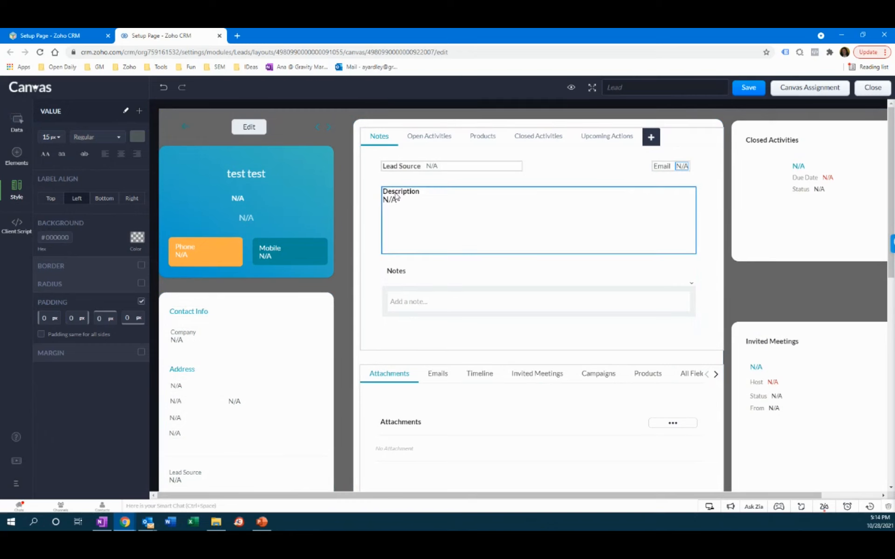
Move the Email field slightly upward within the Notes tab and select its label.
left_click_drag(660, 168, 664, 169)
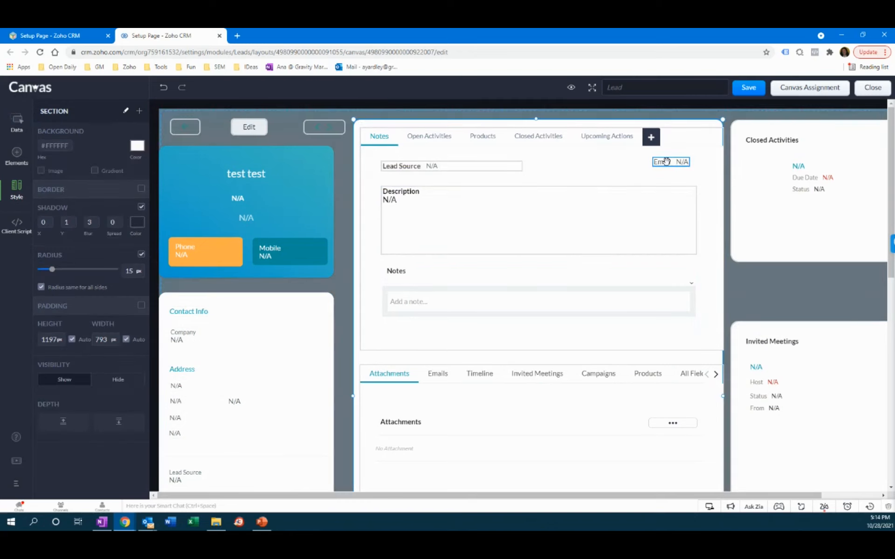
left_click(668, 164)
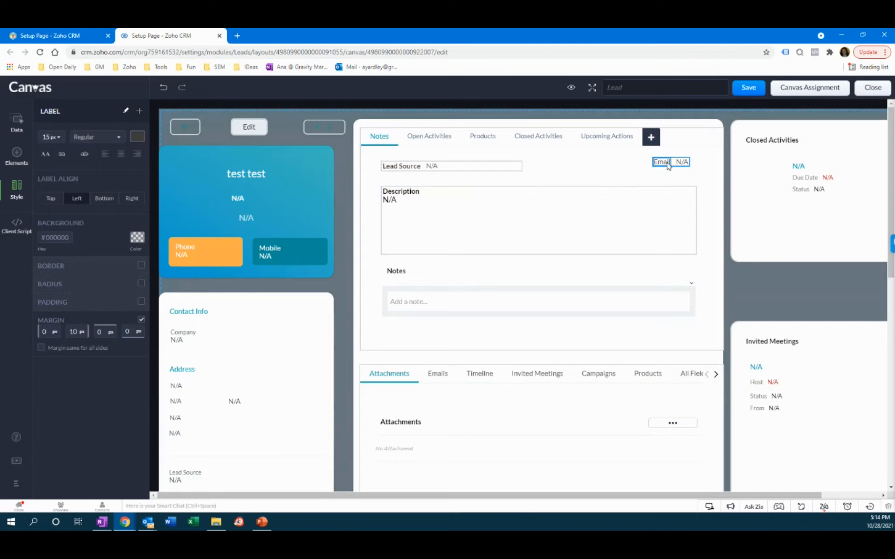
left_click(667, 163)
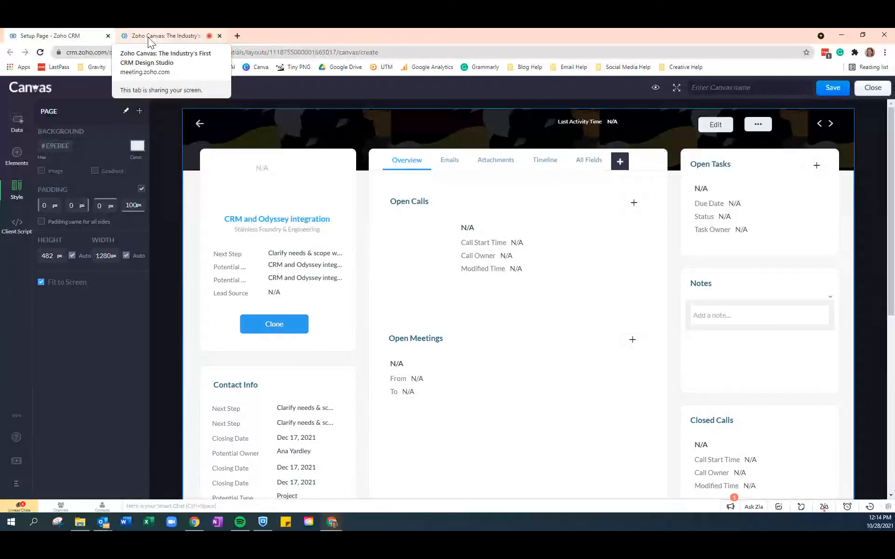
Delete the Open Meetings related list from the Overview tab of the Potentials canvas.
left_click(17, 155)
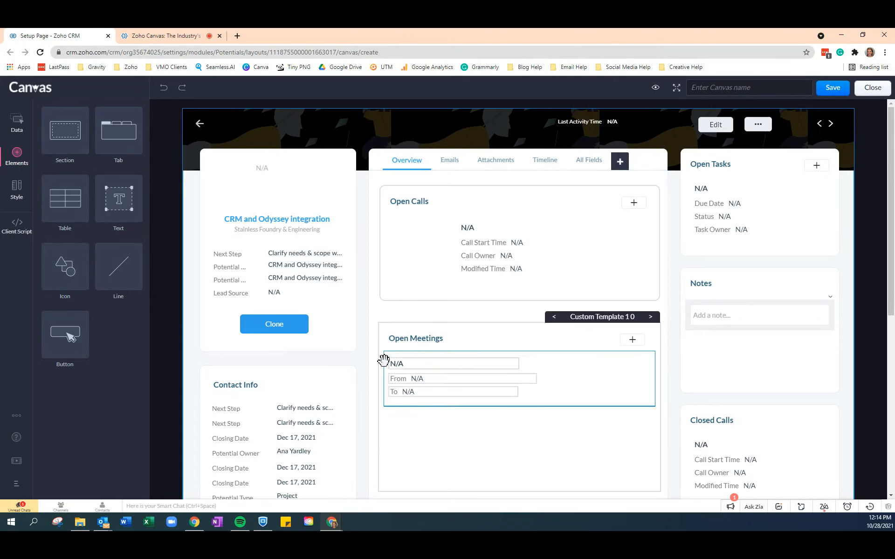
left_click(422, 323)
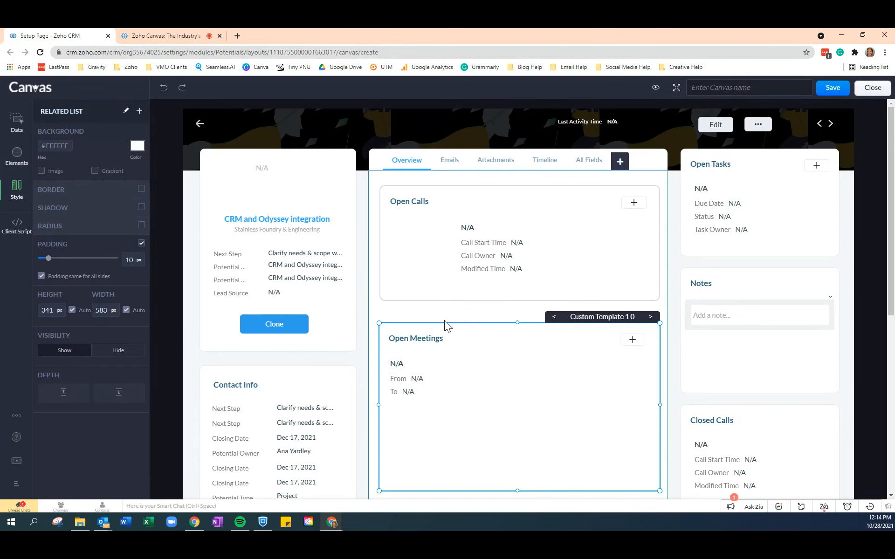
key("Delete")
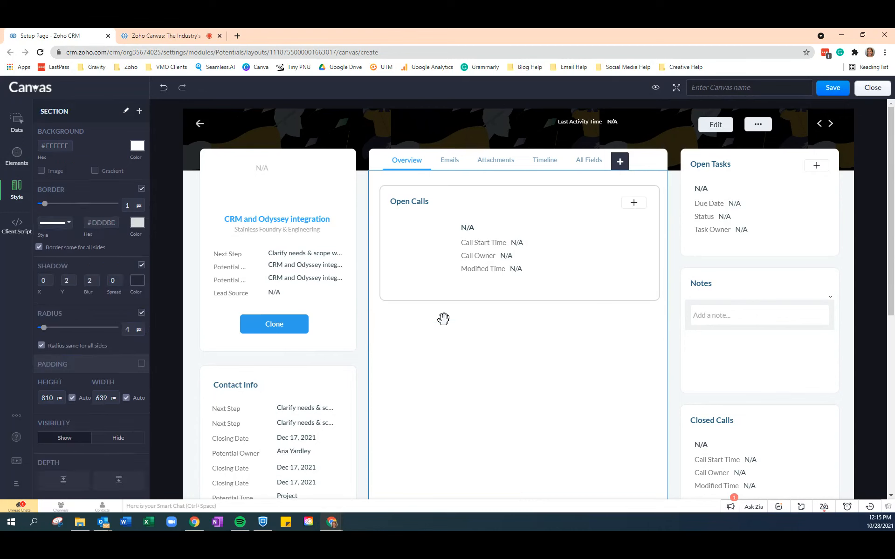
Insert a table below Open Calls in the Overview tab and place a text element in its upper-left area.
left_click(16, 154)
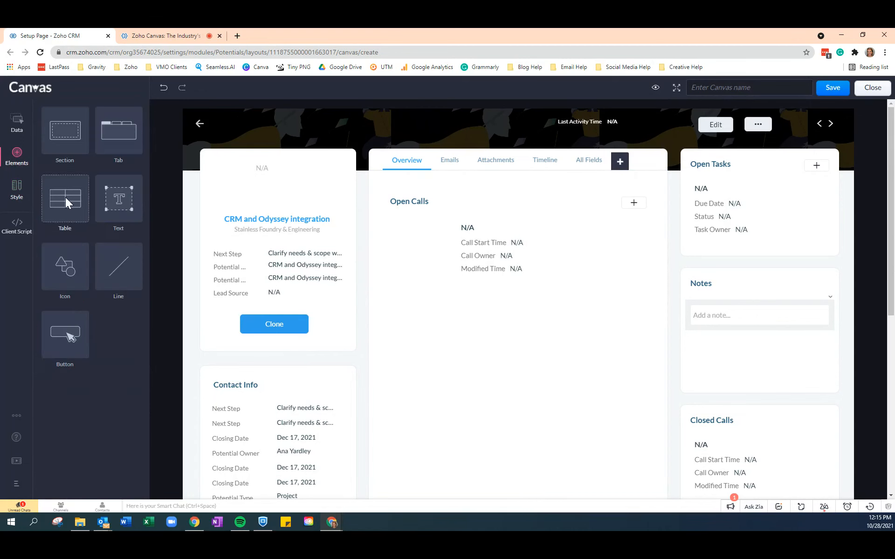
left_click_drag(65, 202, 389, 314)
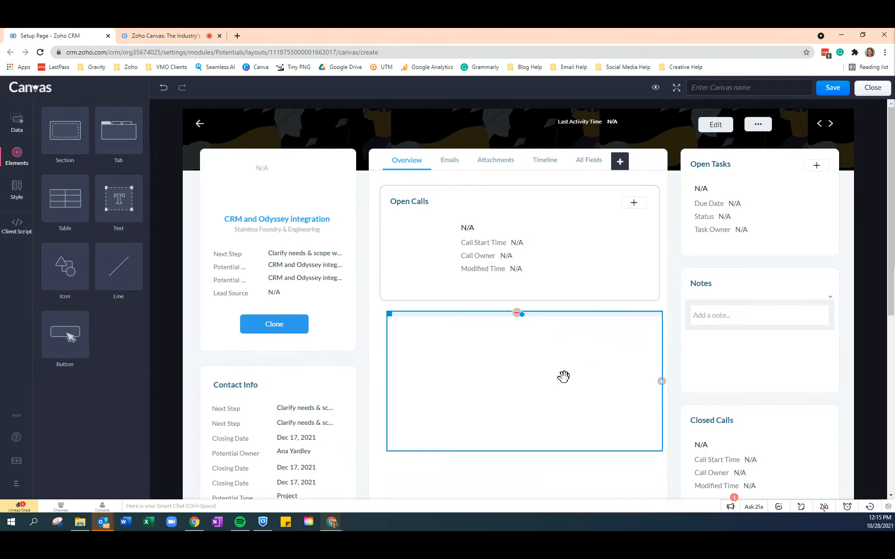
right_click(521, 330)
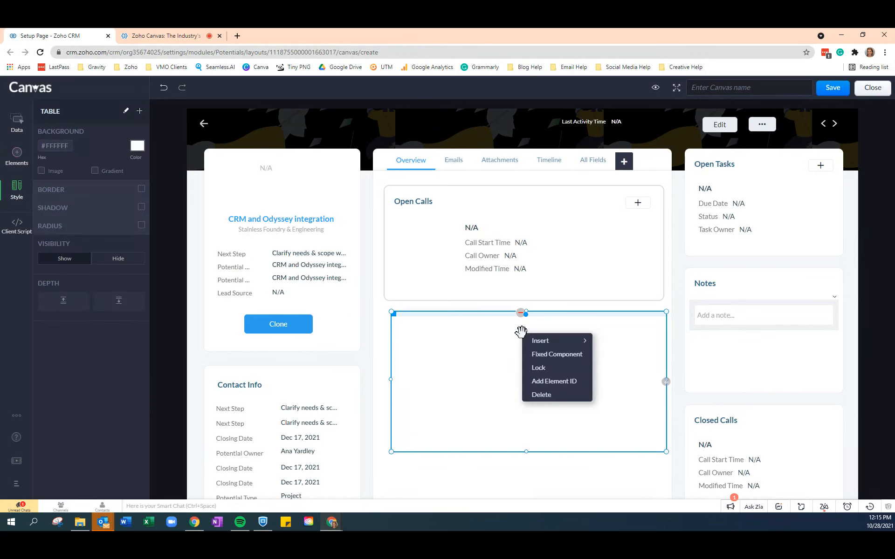
left_click(552, 342)
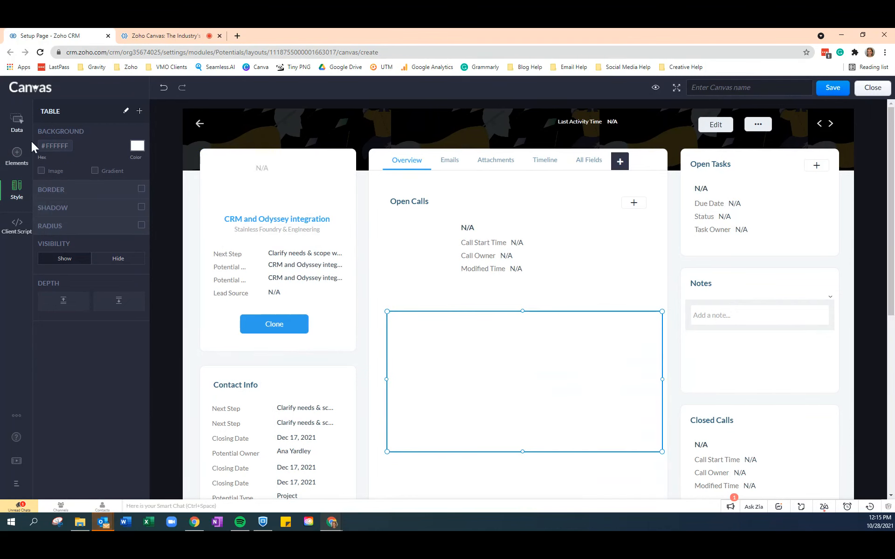
left_click(18, 154)
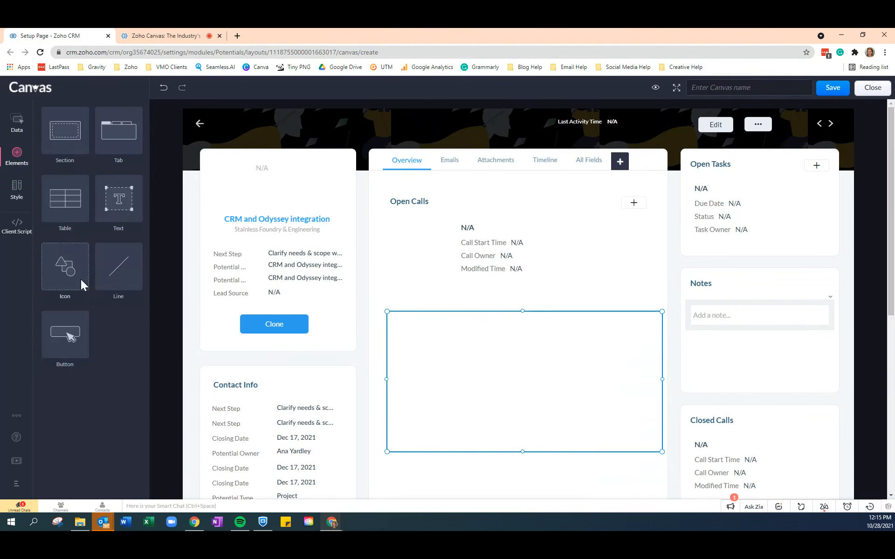
left_click_drag(112, 195, 406, 327)
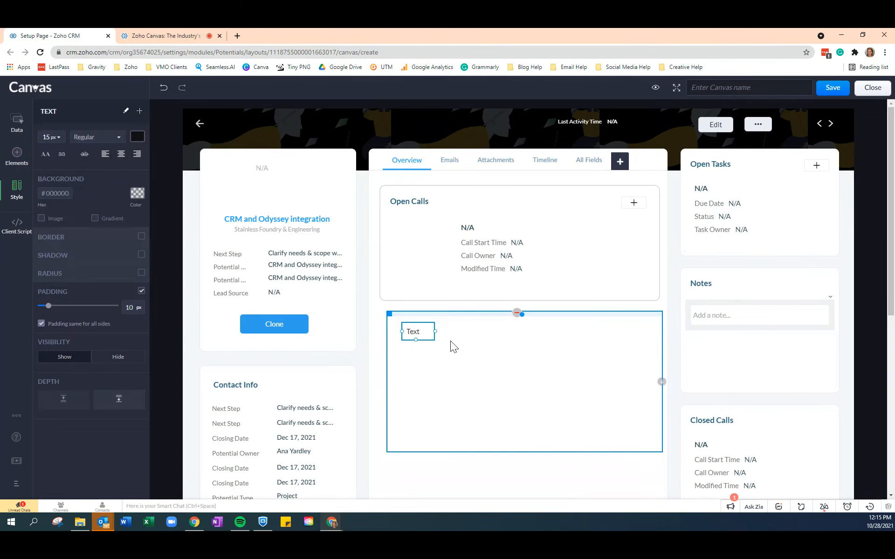
Add a button element directly beneath the text element in the table below Open Calls.
left_click(17, 155)
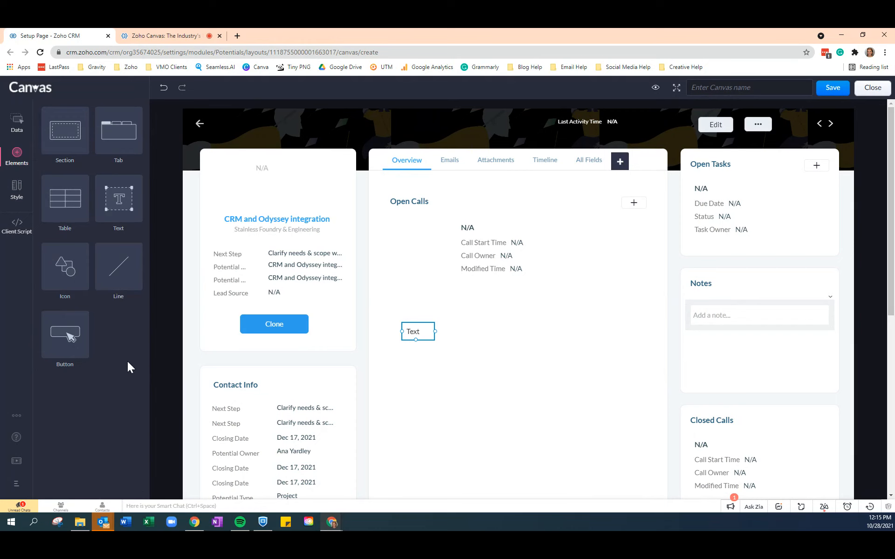
left_click_drag(66, 331, 400, 356)
left_click(422, 359)
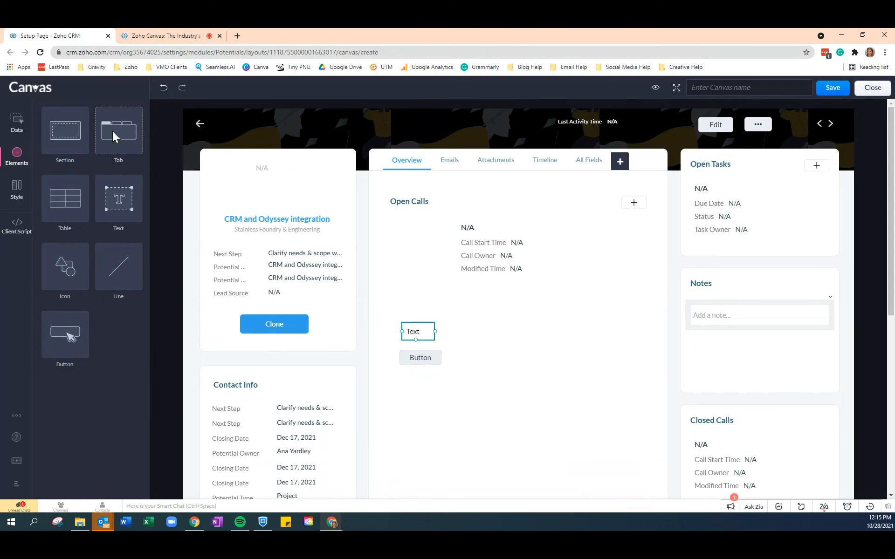
Add a tab container beside the text and button elements and select its unnamed tab item for styling.
left_click_drag(112, 130, 506, 331)
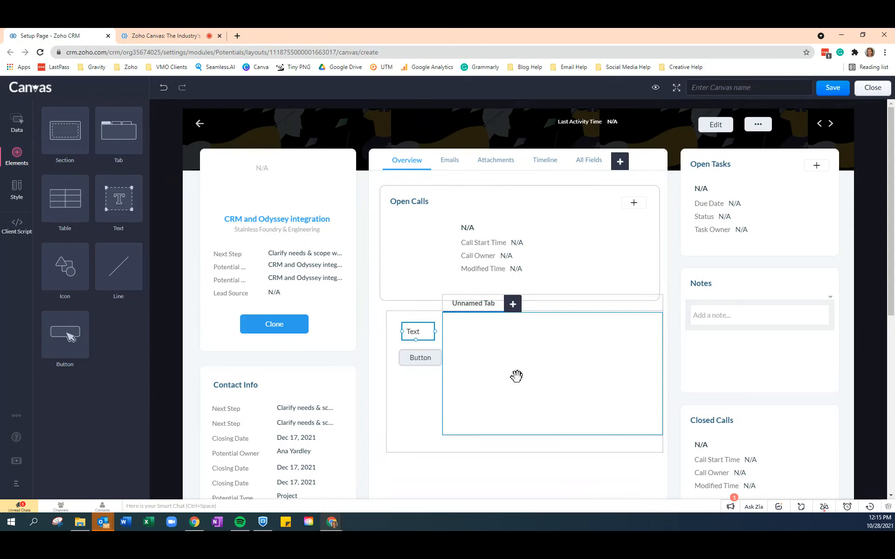
left_click(487, 314)
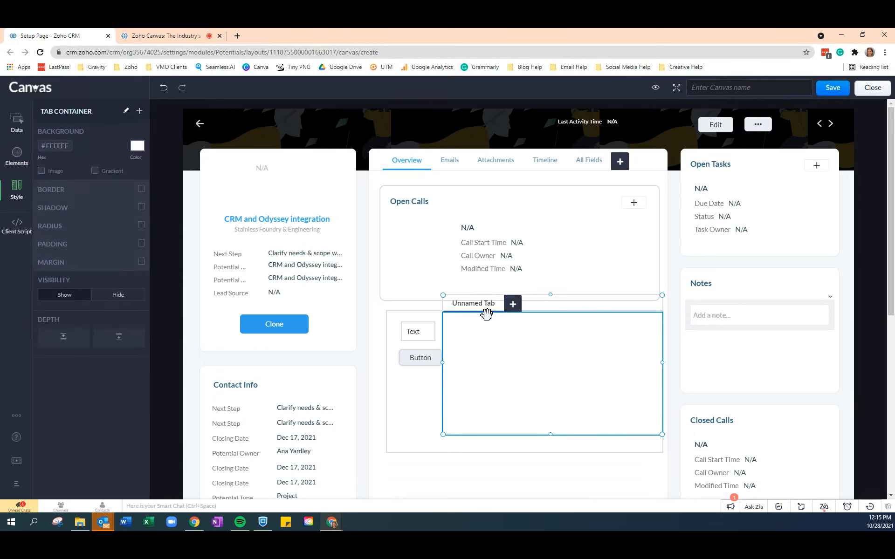
left_click(16, 156)
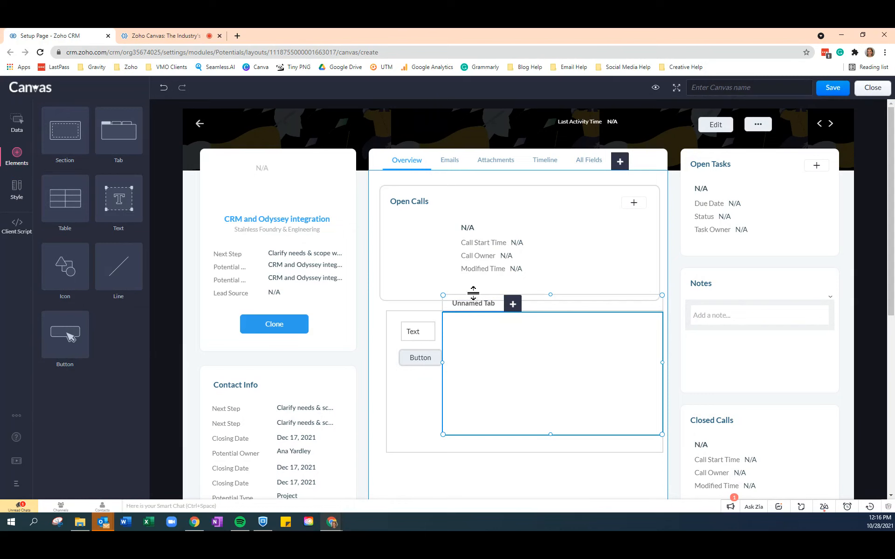
left_click(466, 308)
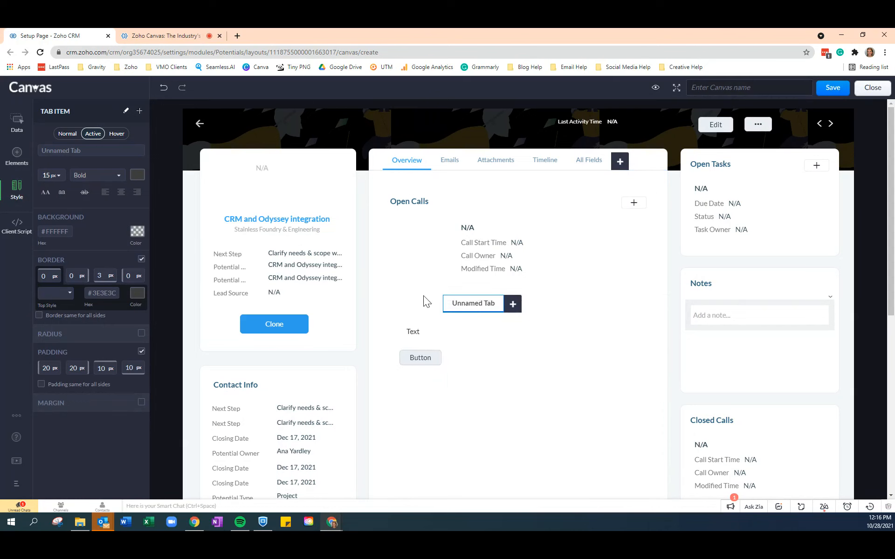
Style the new button with a 0 px corner radius, a 0 px border and uppercase text.
left_click(436, 361)
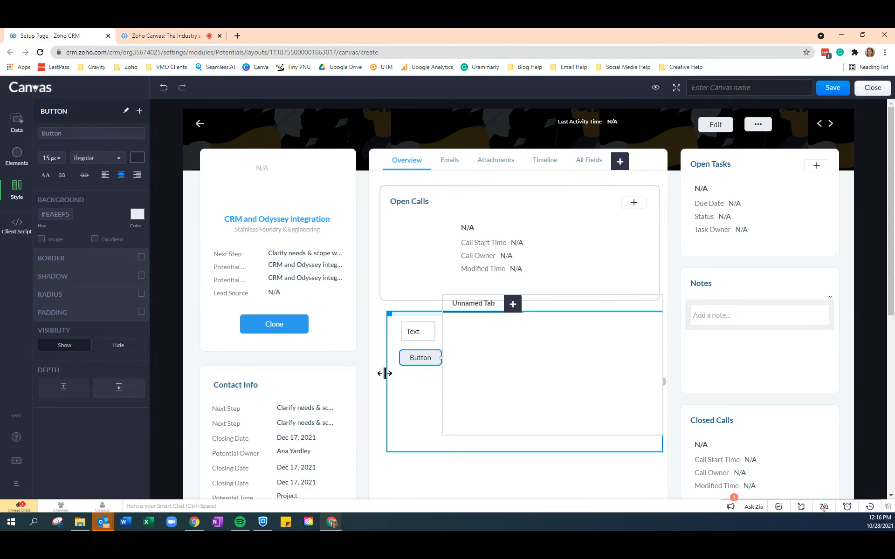
left_click(424, 359)
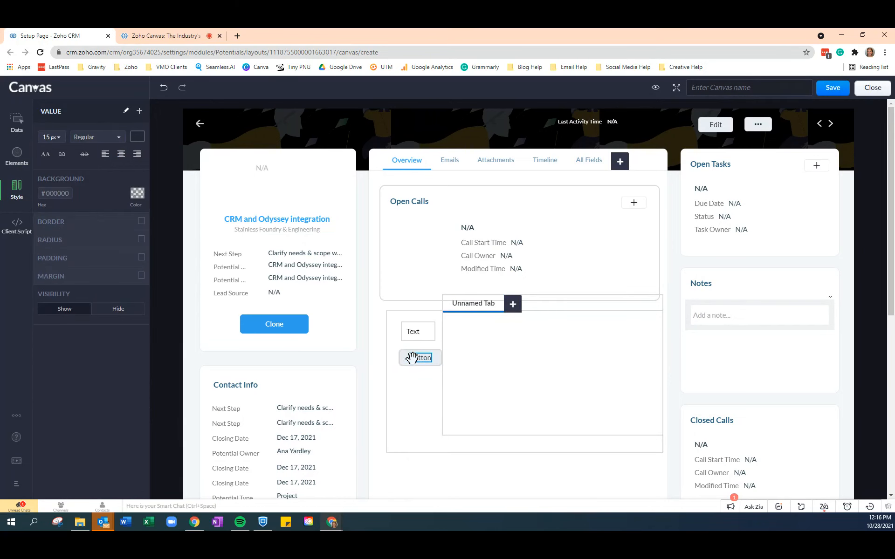
left_click(402, 352)
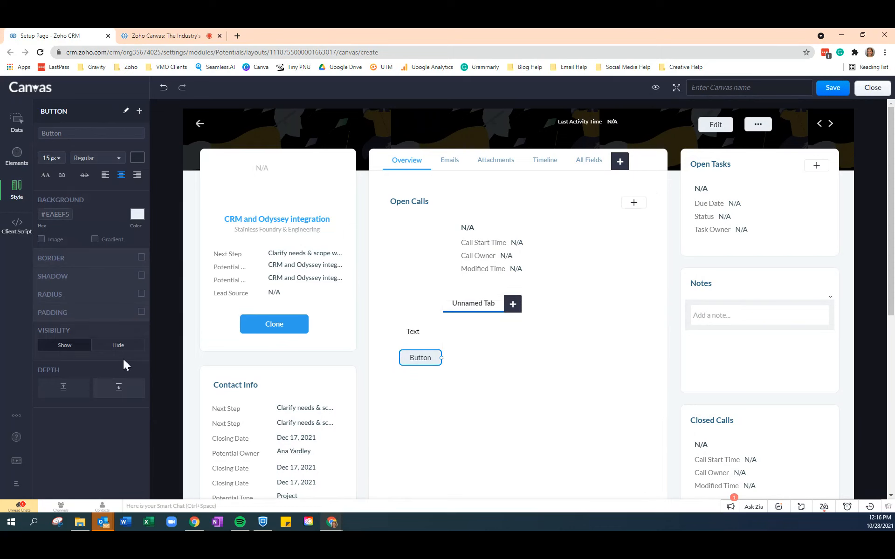
left_click(141, 294)
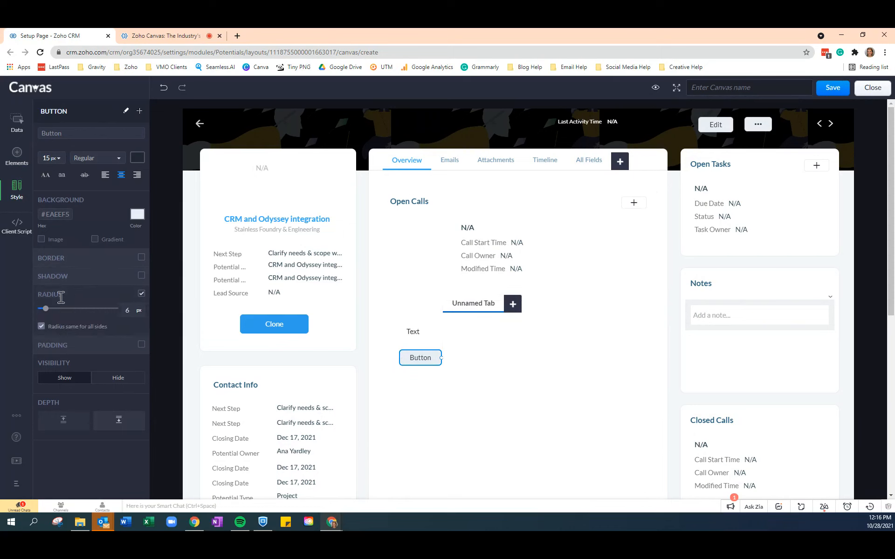
left_click_drag(45, 309, 15, 321)
left_click(142, 256)
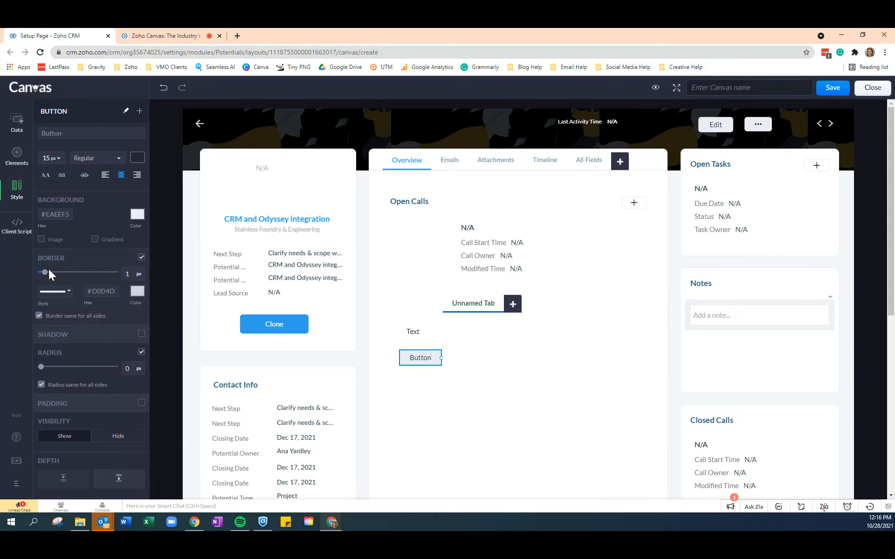
left_click_drag(44, 273, 28, 279)
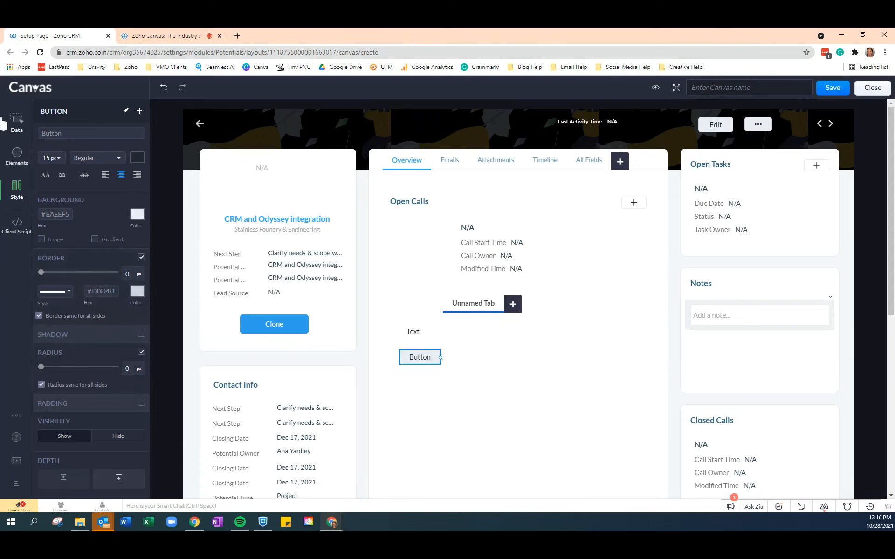
left_click(45, 177)
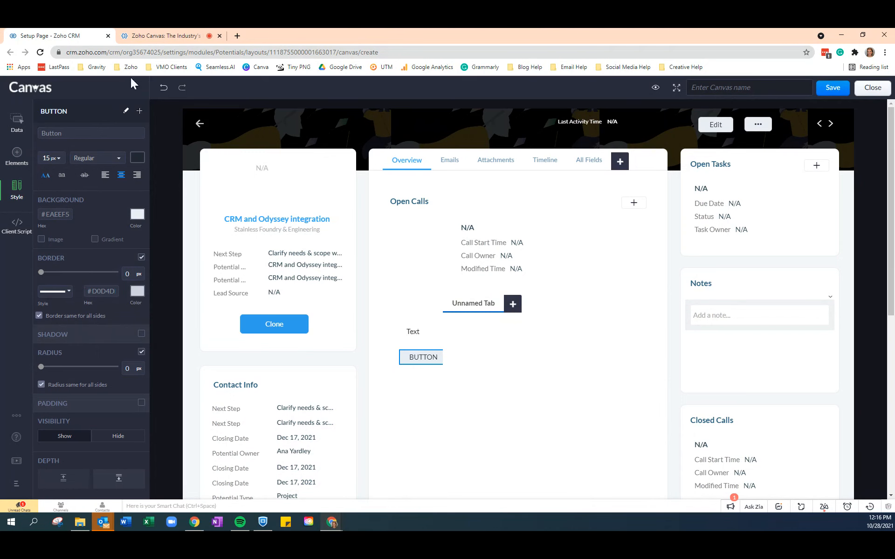
Switch to the Lead canvas and view the background colour options of its blue gradient header section.
left_click(155, 37)
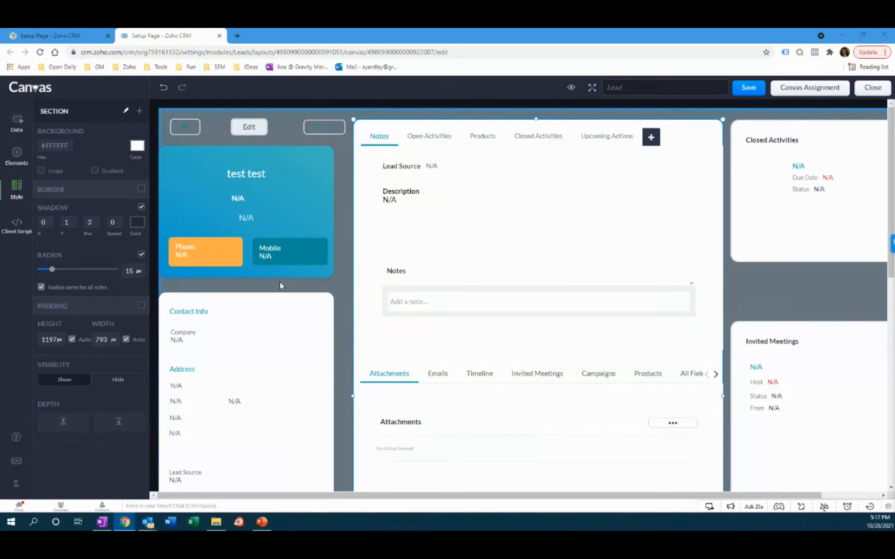
left_click(292, 217)
left_click(313, 202)
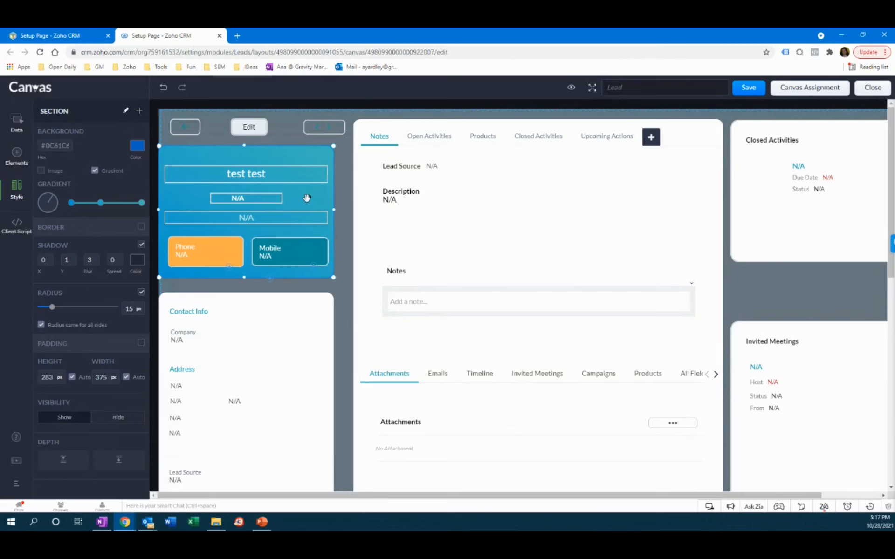
left_click(140, 147)
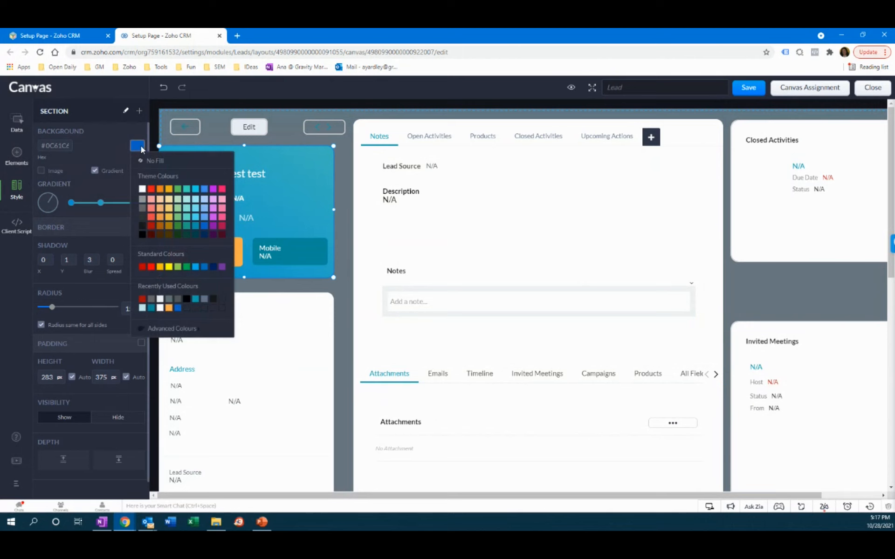
left_click(303, 286)
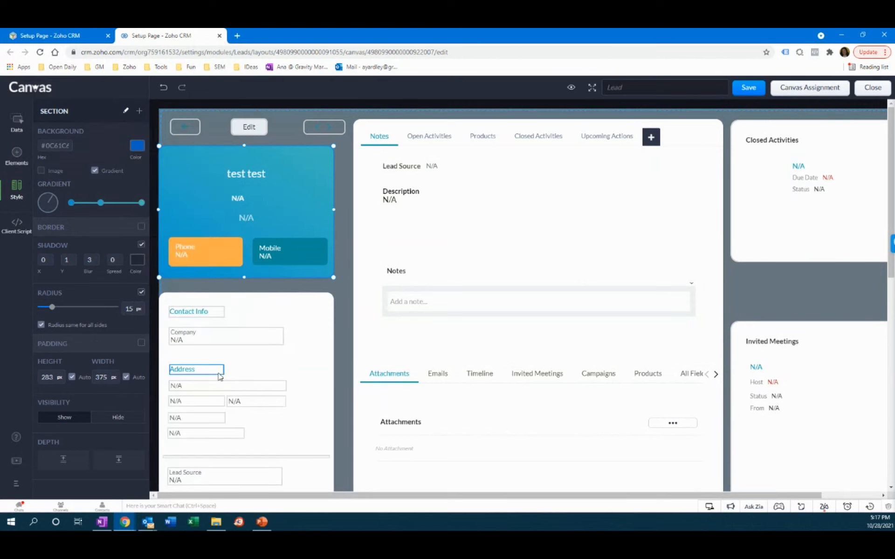
Examine the text style settings and available element actions for the Contact Info heading in the Lead canvas.
left_click(198, 313)
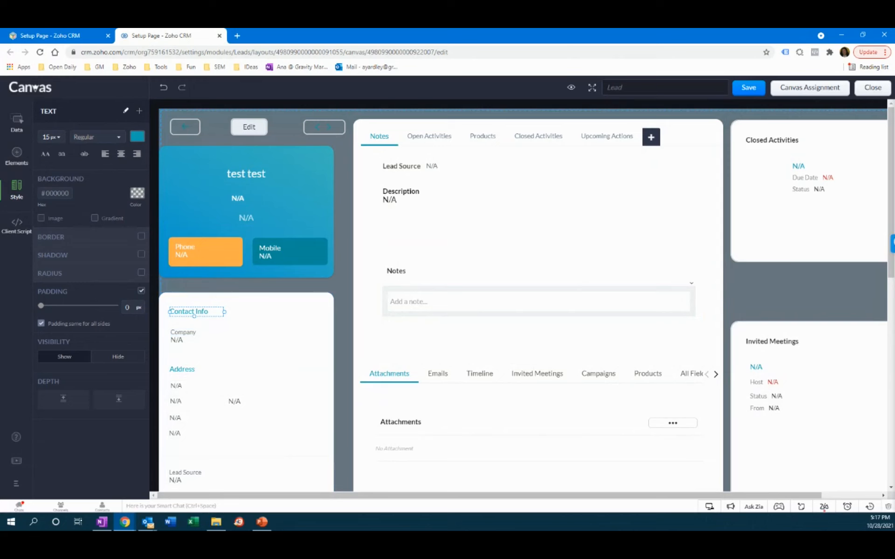
key("alt+Tab")
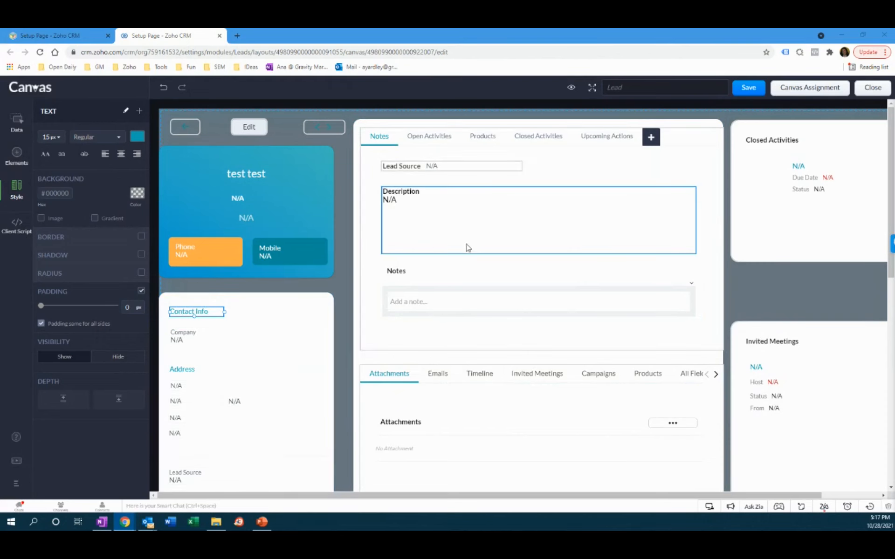
double_click(211, 312)
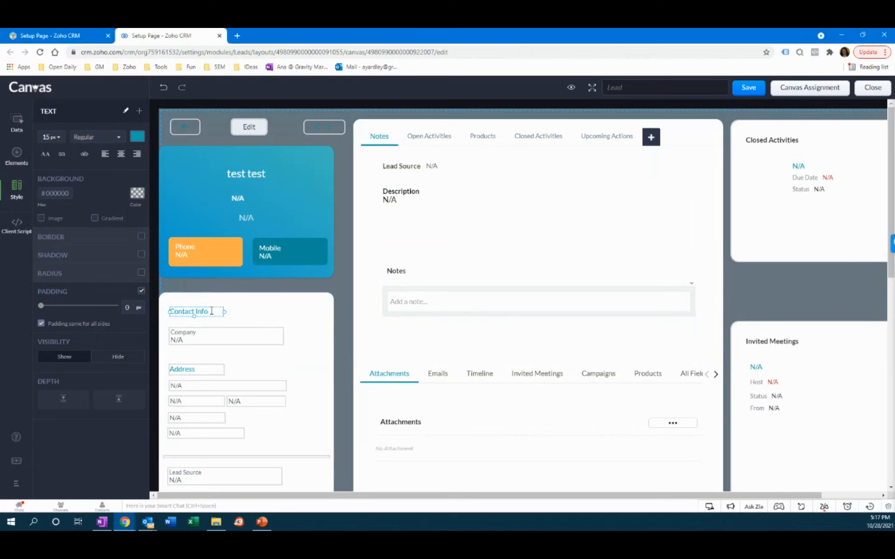
left_click(242, 315)
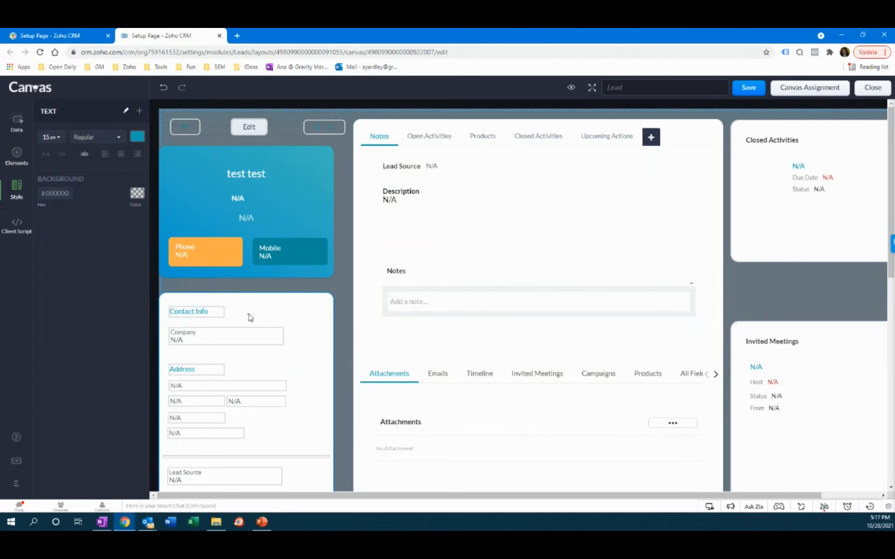
left_click(201, 312)
right_click(201, 311)
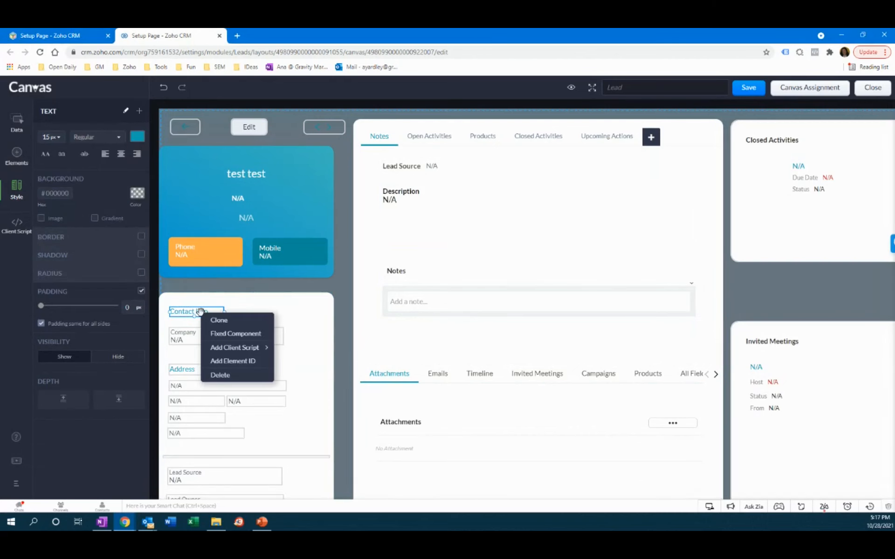
left_click(329, 317)
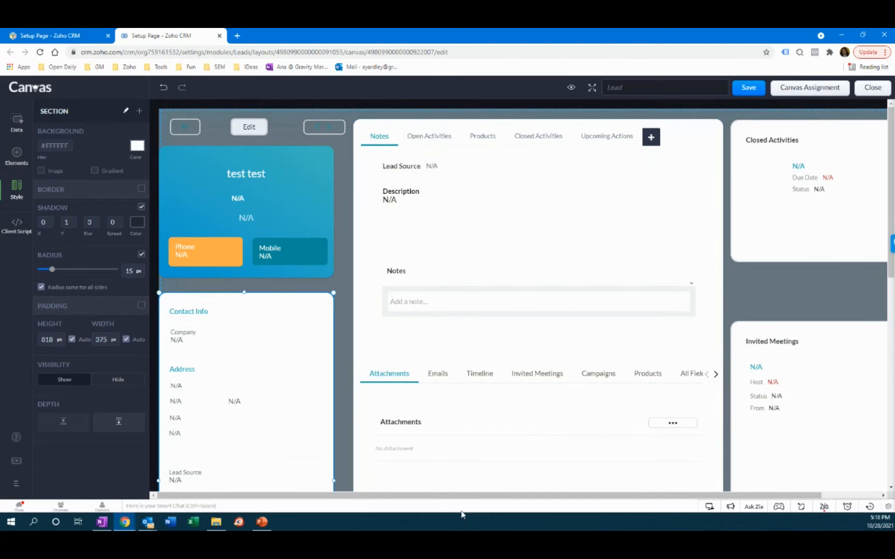
View the "Before – record view" slide in PowerPoint, and check the Open Activities and Notes tabs of the Lead canvas.
left_click(262, 522)
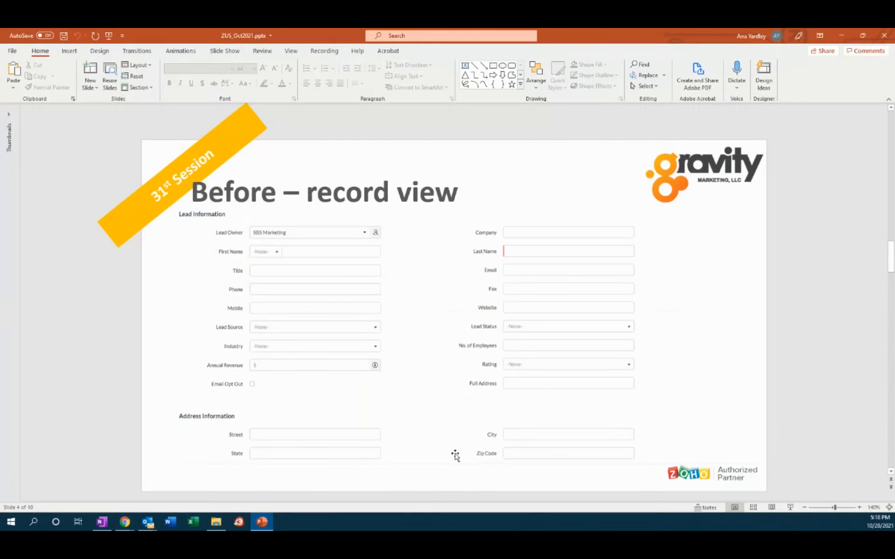
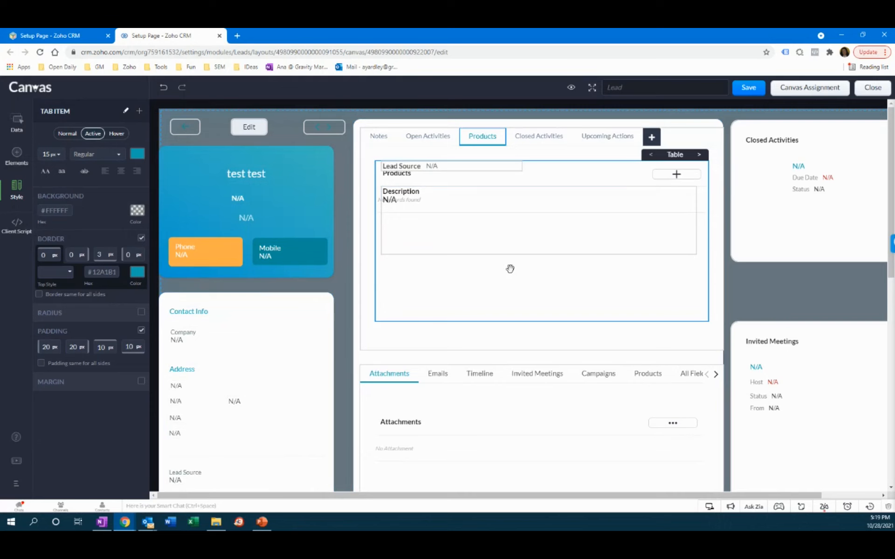
left_click(430, 140)
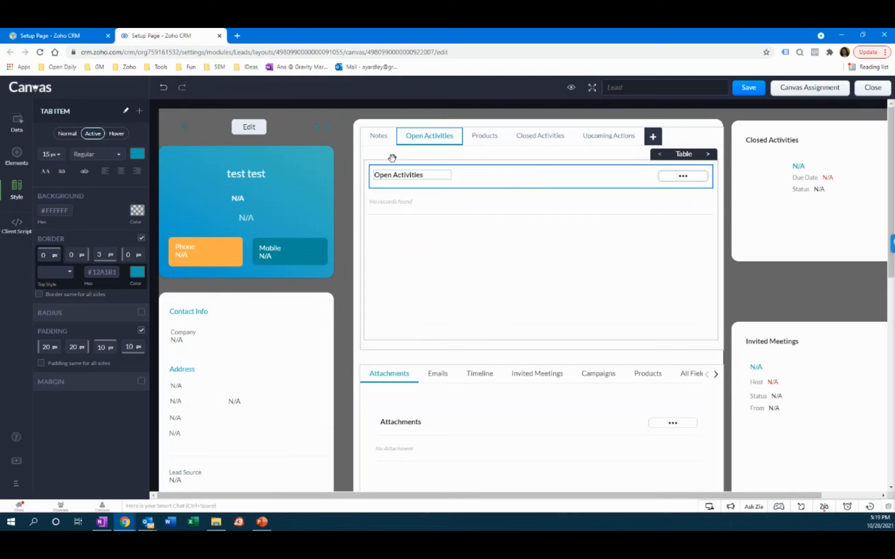
left_click(380, 140)
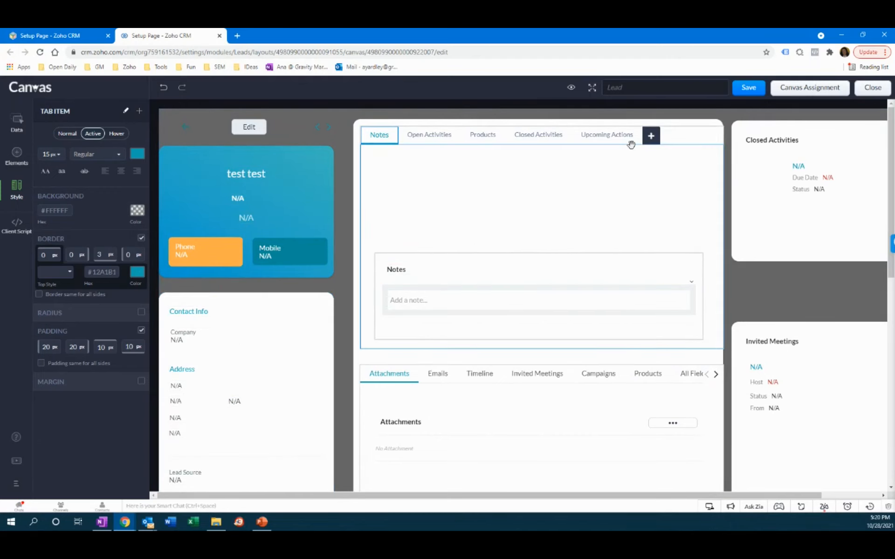
Close the Lead canvas editor without saving and exit the CRM setup.
left_click(875, 95)
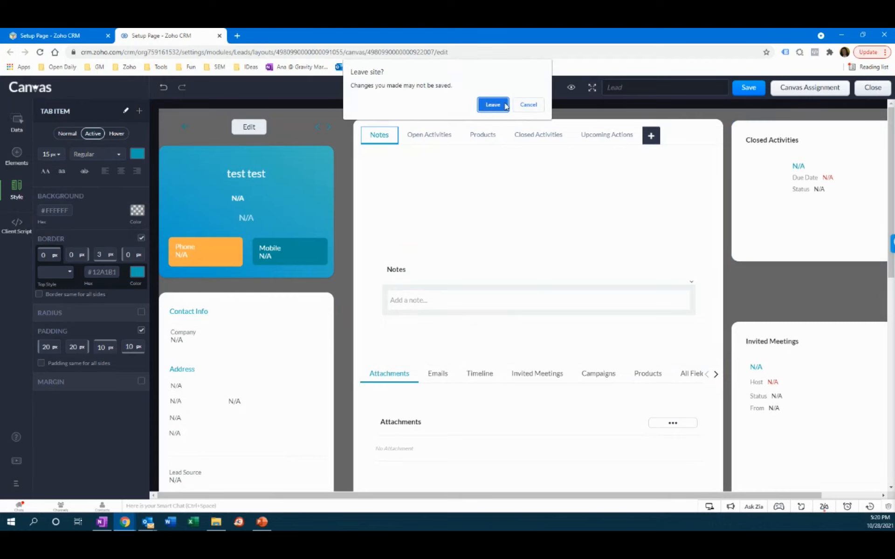
left_click(493, 105)
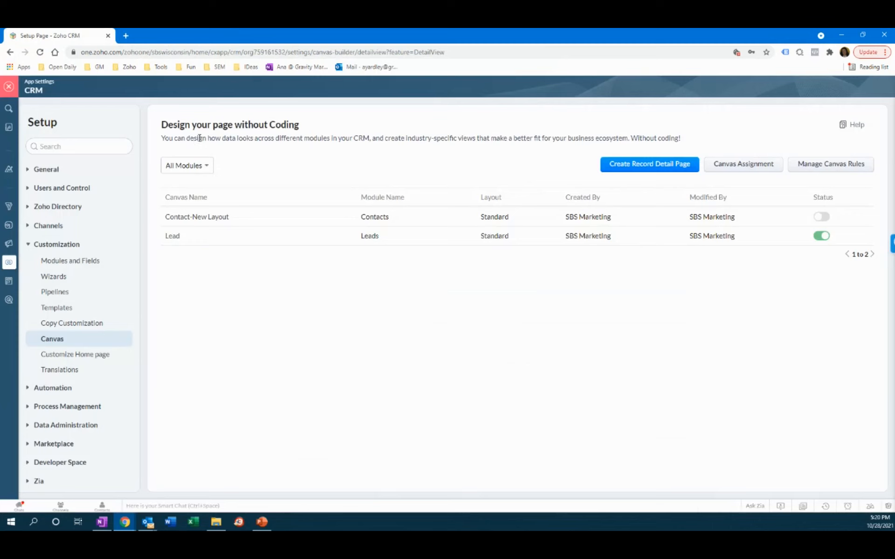
left_click(8, 89)
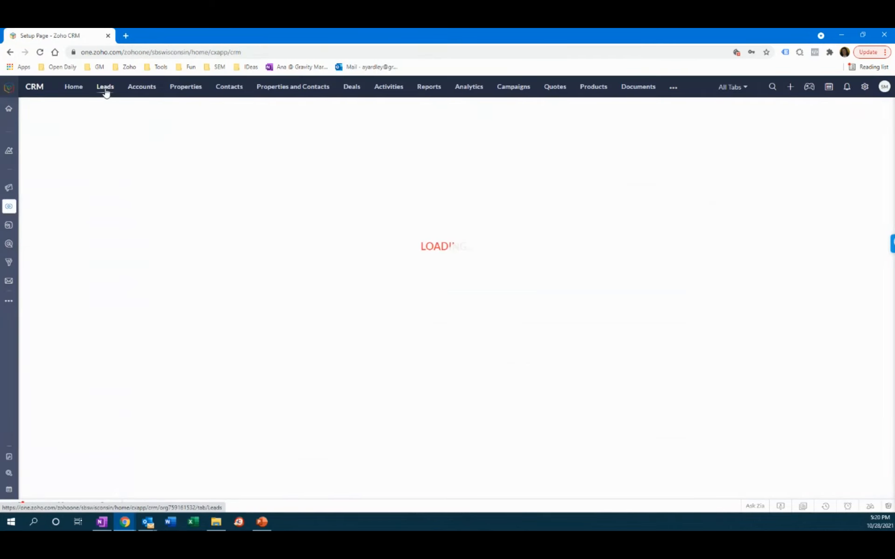
Open a lead record from the Leads module to view its canvas layout, and browse to a neighbouring record.
left_click(105, 89)
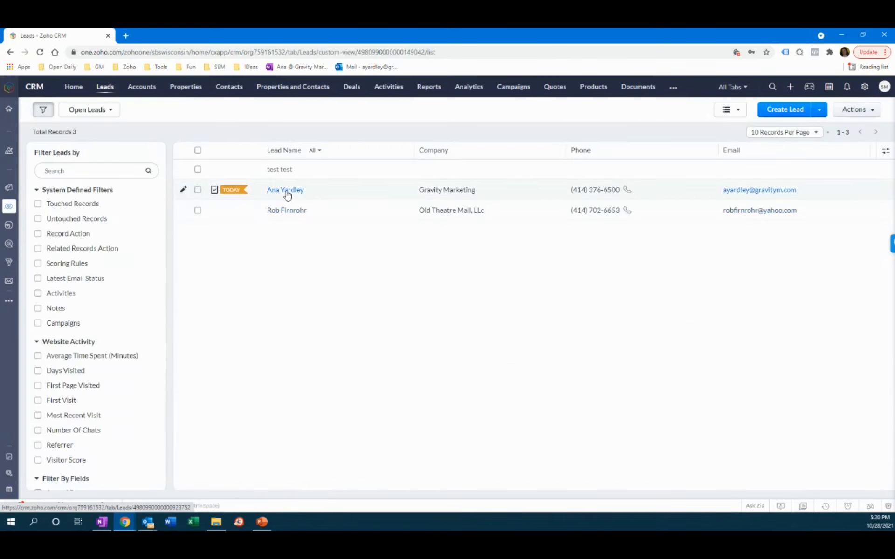
left_click(287, 191)
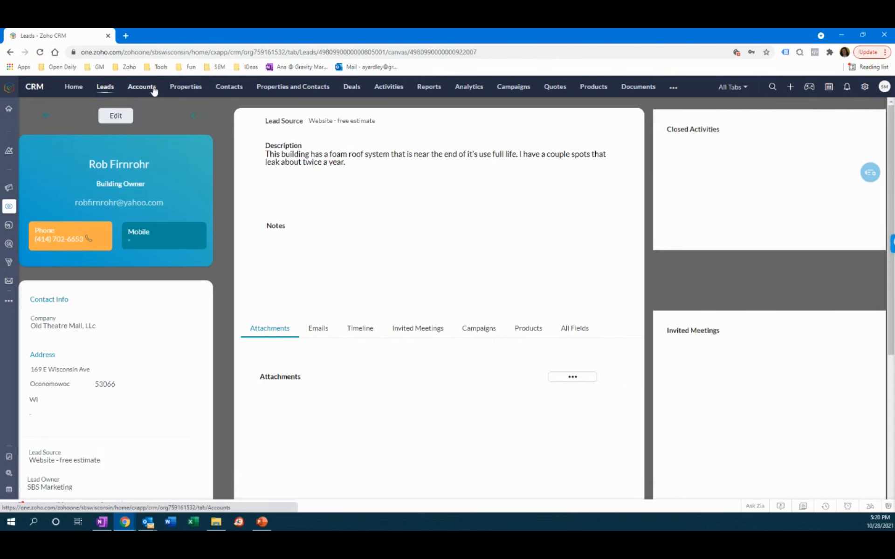
left_click(194, 117)
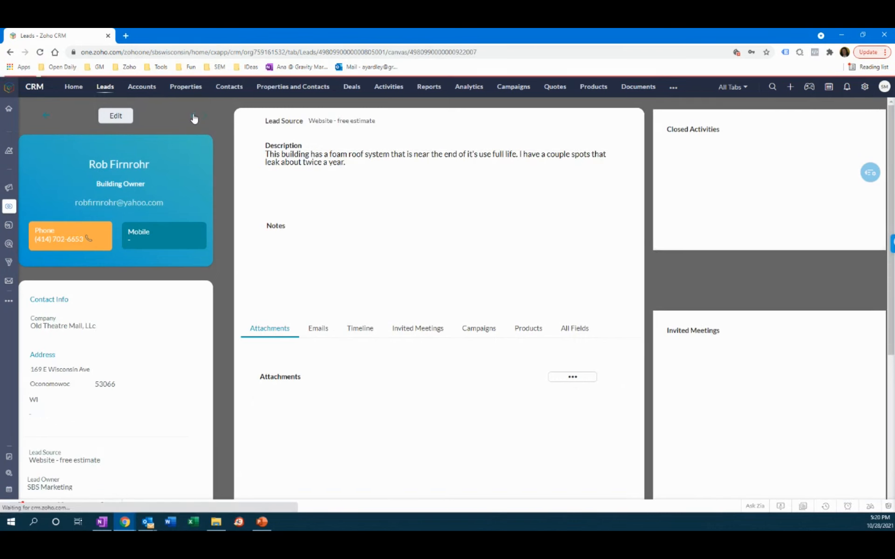
Open the Ogden & Company, Inc. record in the Accounts module to view its standard detail page.
left_click(143, 89)
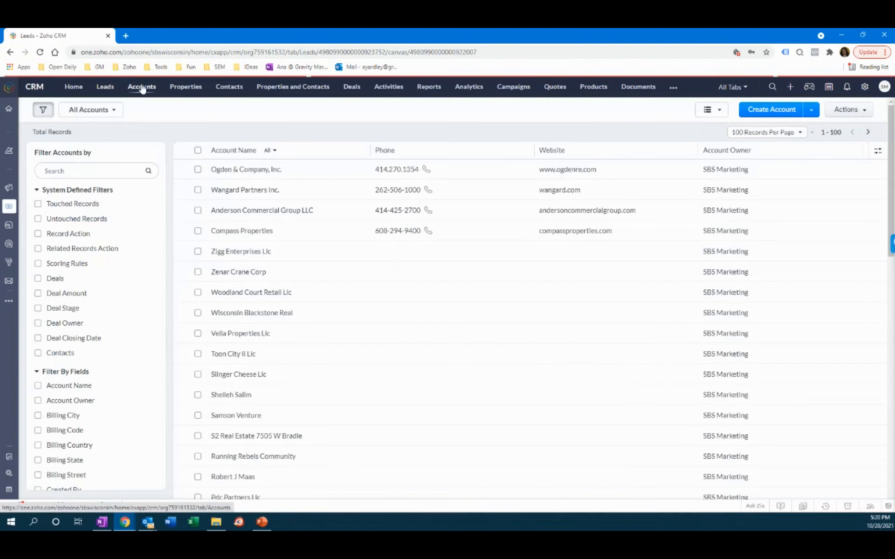
left_click(256, 171)
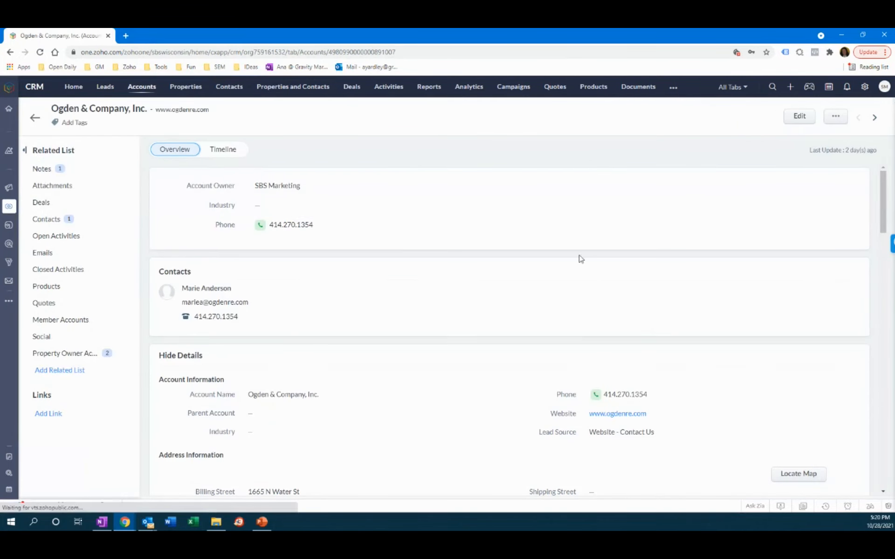
Review the Ogden & Company, Inc. account's standard detail page, from its field sections through its related lists.
scroll(401, 294, "down", 3)
scroll(403, 294, "down", 5)
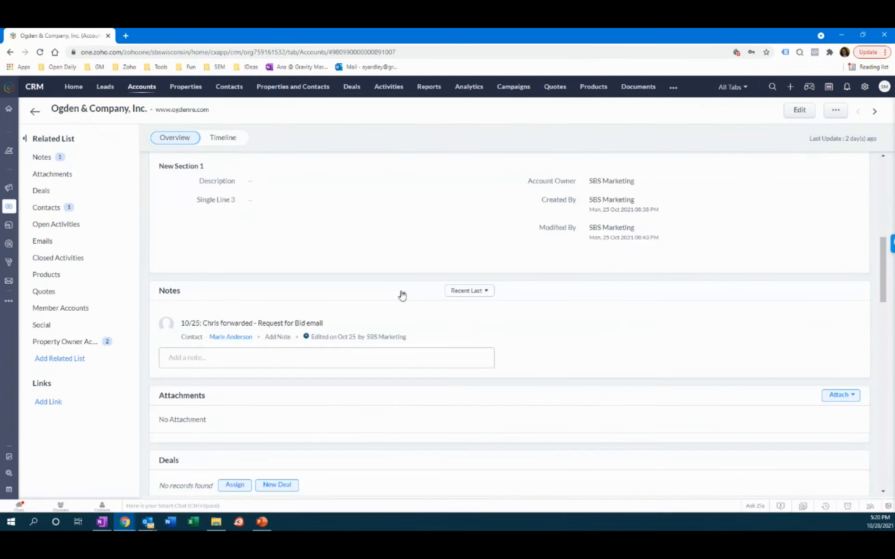
scroll(393, 293, "down", 20)
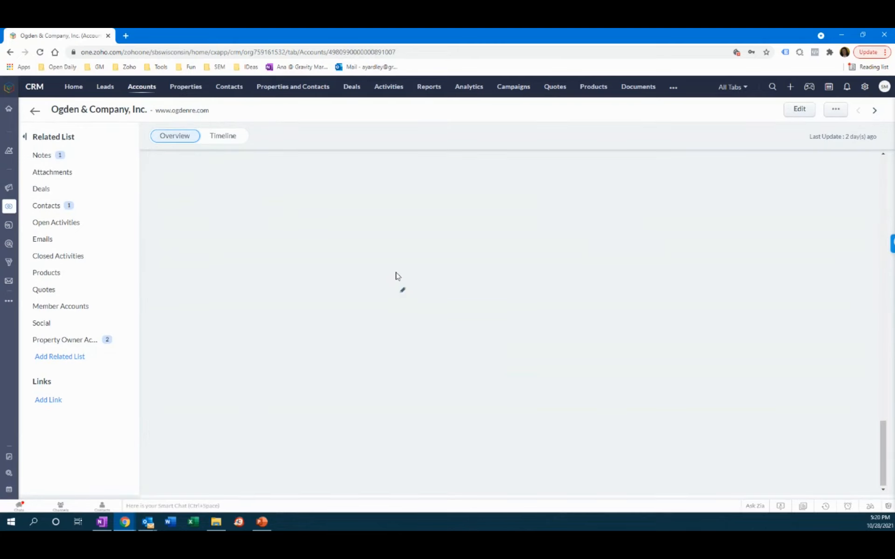
scroll(393, 240, "up", 15)
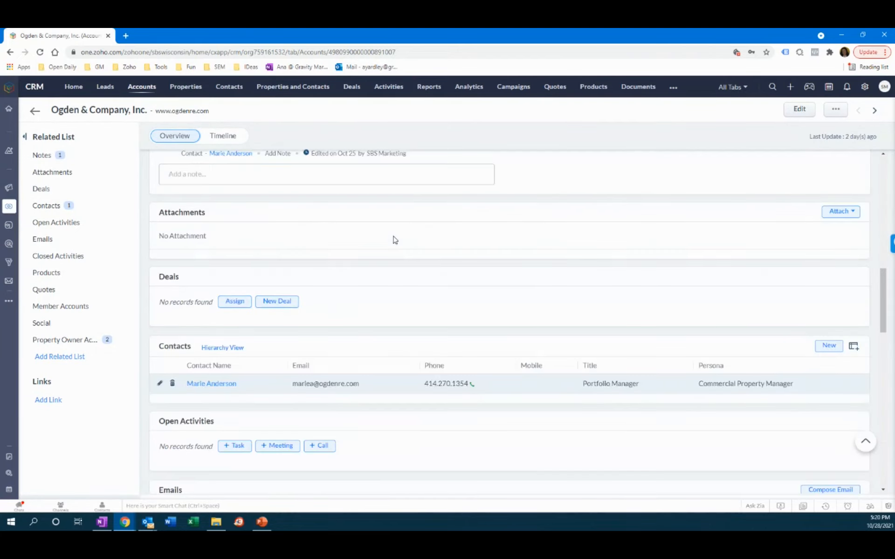
Open the first contact record in the Contacts module and review its standard detail page.
left_click(237, 92)
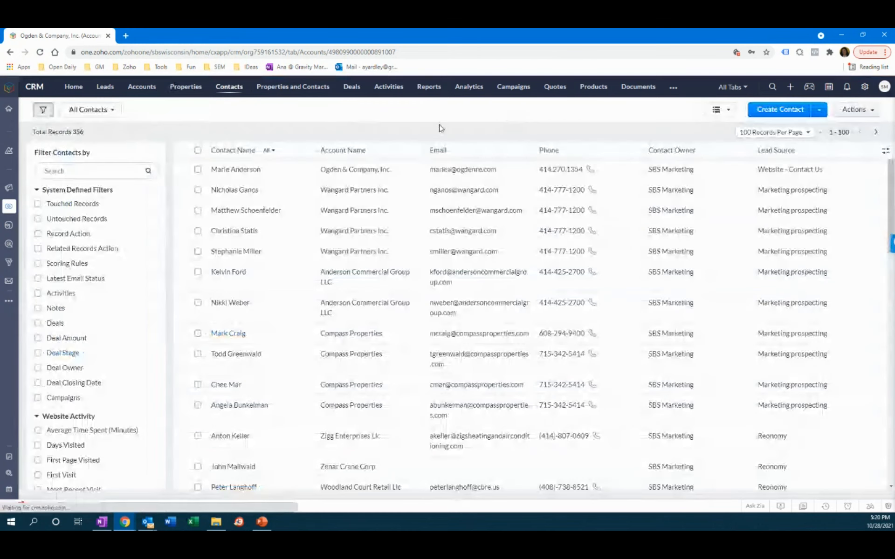
left_click(244, 171)
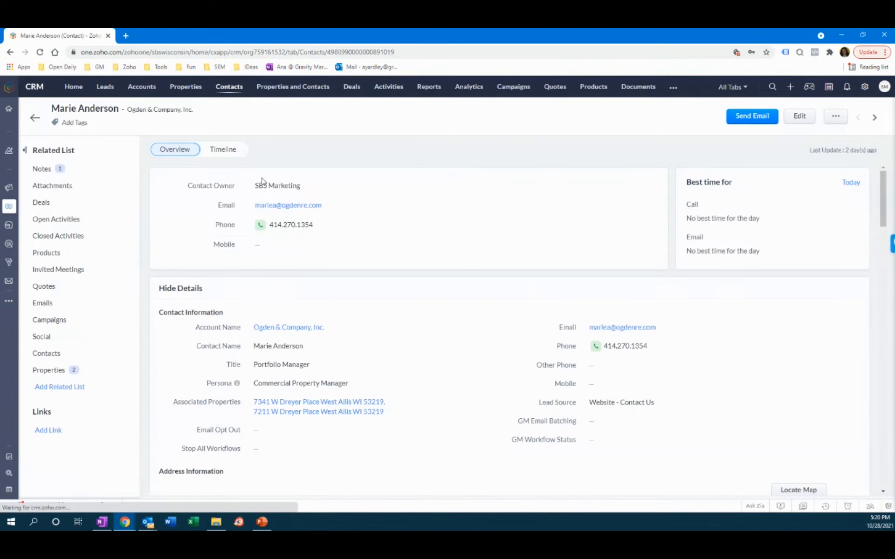
scroll(523, 336, "down", 5)
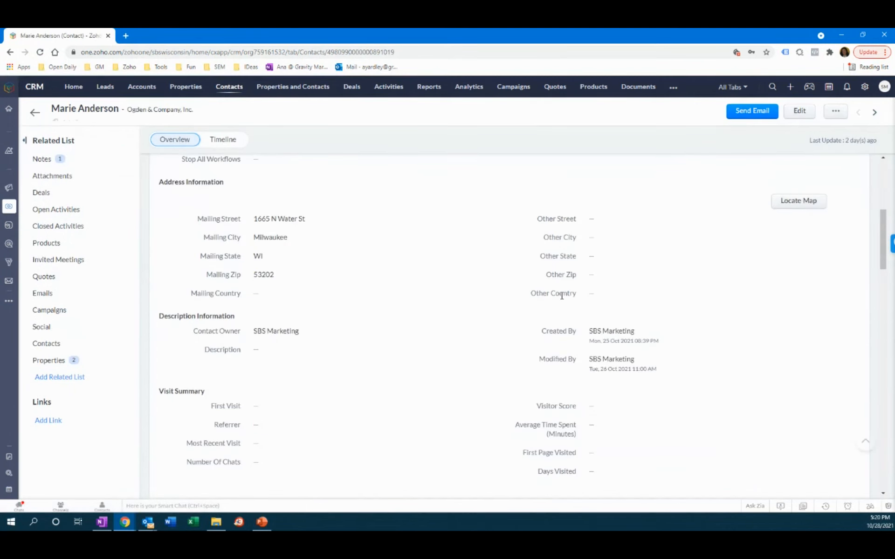
scroll(446, 353, "up", 5)
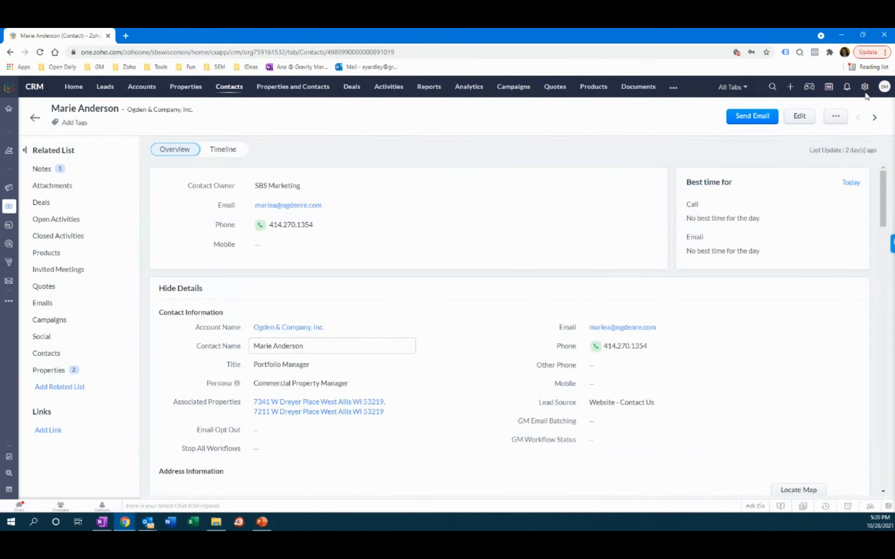
Open the Leads list, view the "After – record view" and "Before" slides in PowerPoint, and return to the CRM.
left_click(225, 90)
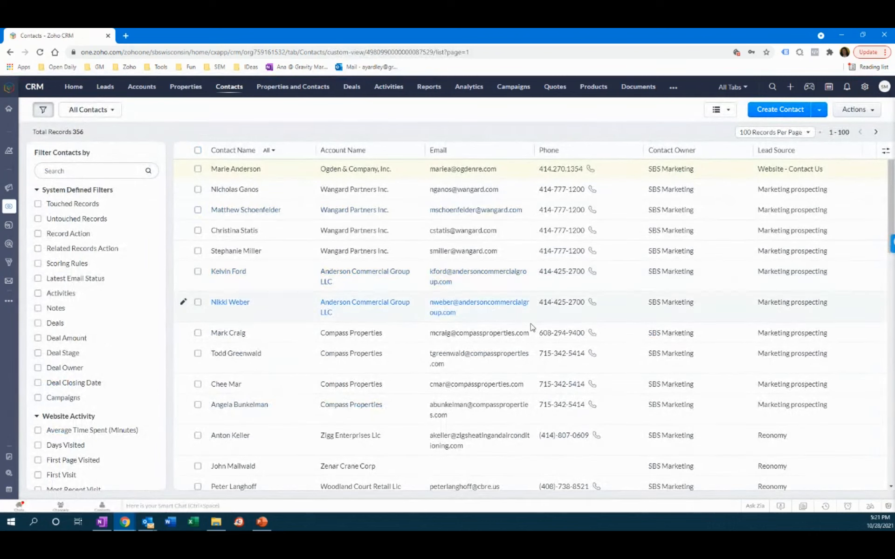
left_click(106, 87)
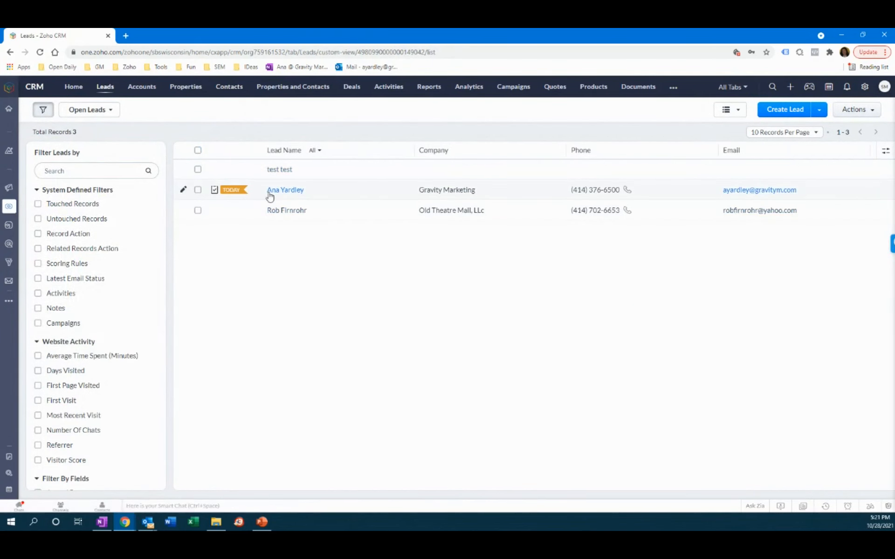
left_click(269, 522)
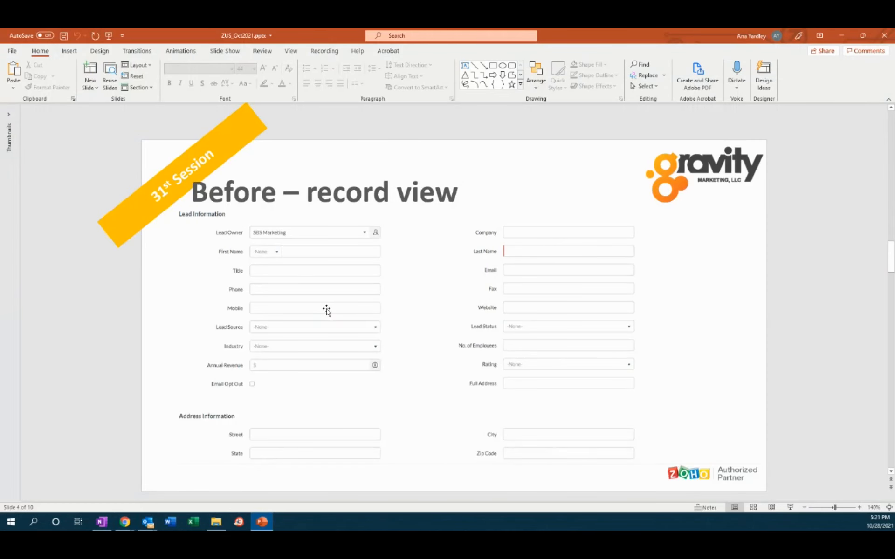
scroll(326, 309, "down", 1)
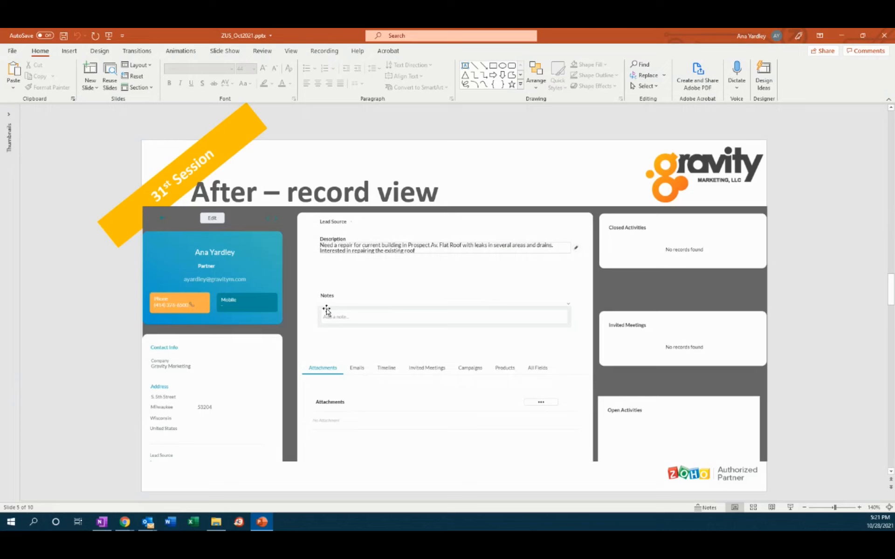
scroll(326, 309, "down", 1)
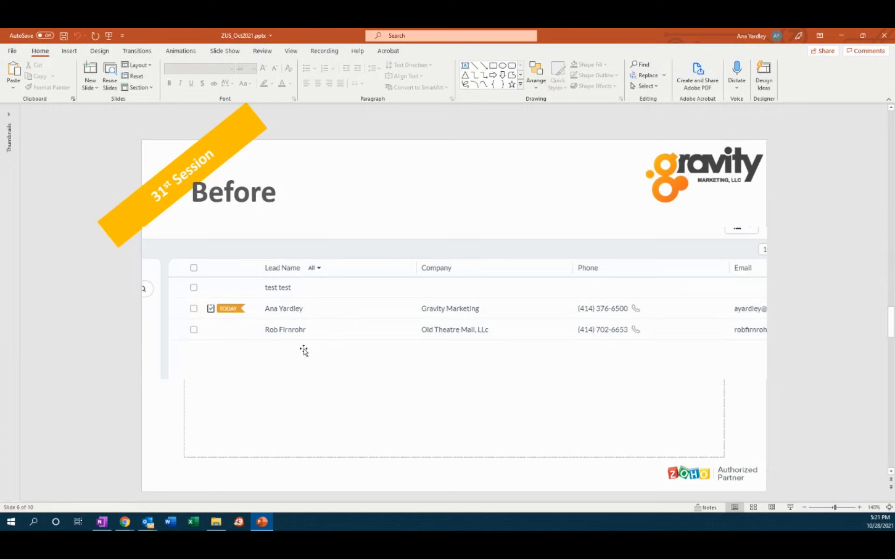
left_click(841, 33)
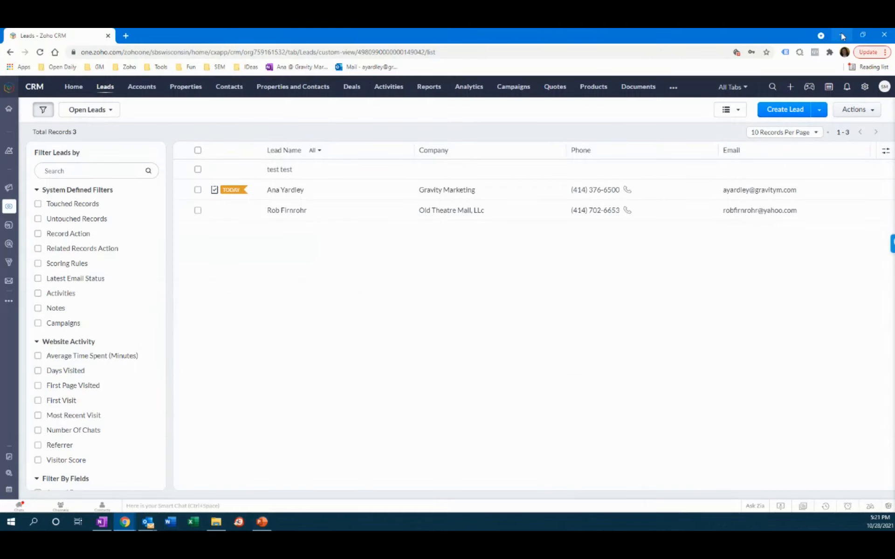
Check the Kanban view settings for the Leads list and cancel them without saving.
left_click(736, 111)
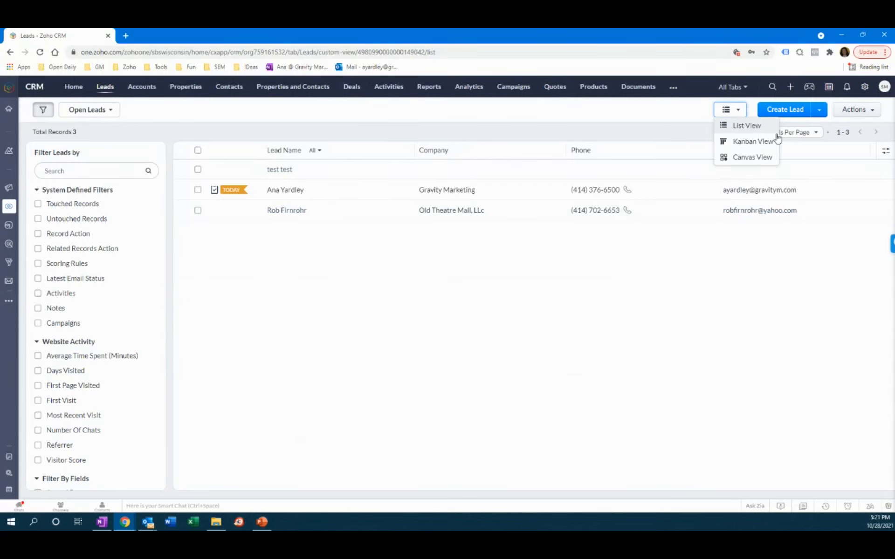
left_click(761, 141)
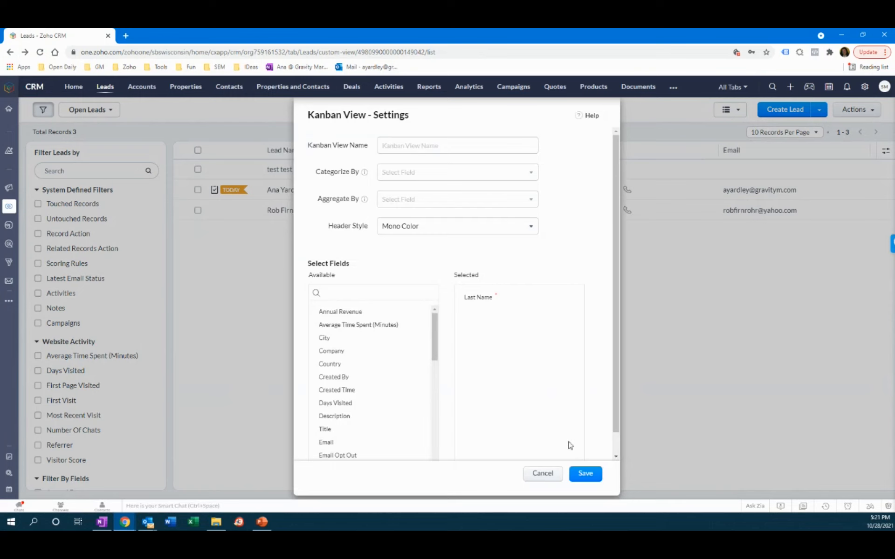
left_click(548, 475)
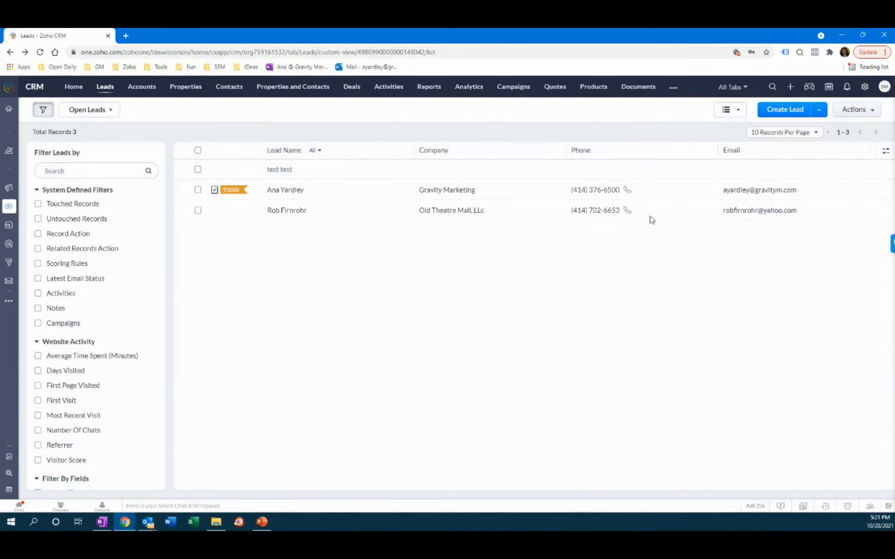
Switch the Leads list to Canvas View and open the "Leads - Canvas" view for editing.
left_click(737, 111)
left_click(746, 155)
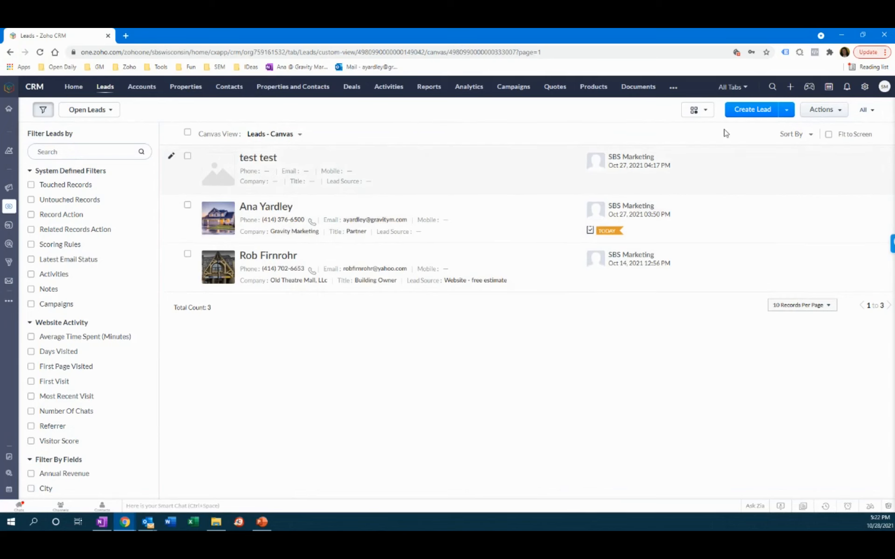
left_click(701, 110)
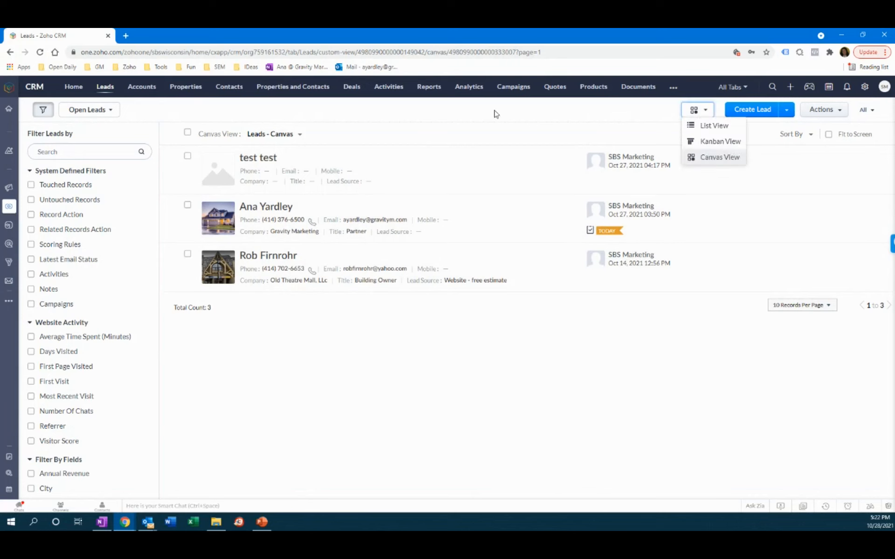
left_click(355, 309)
left_click(317, 135)
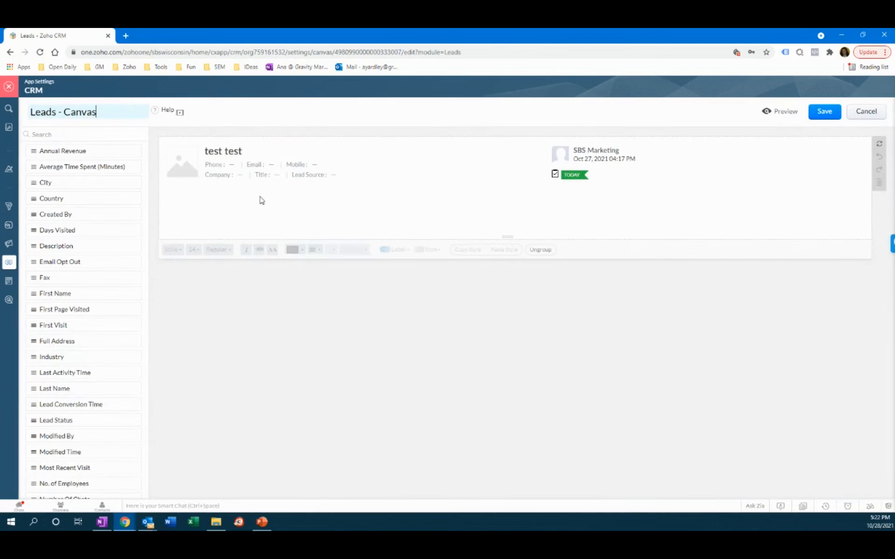
Add the Annual Revenue field below the Company row, with the City and State fields side by side underneath it.
left_click_drag(77, 153, 204, 186)
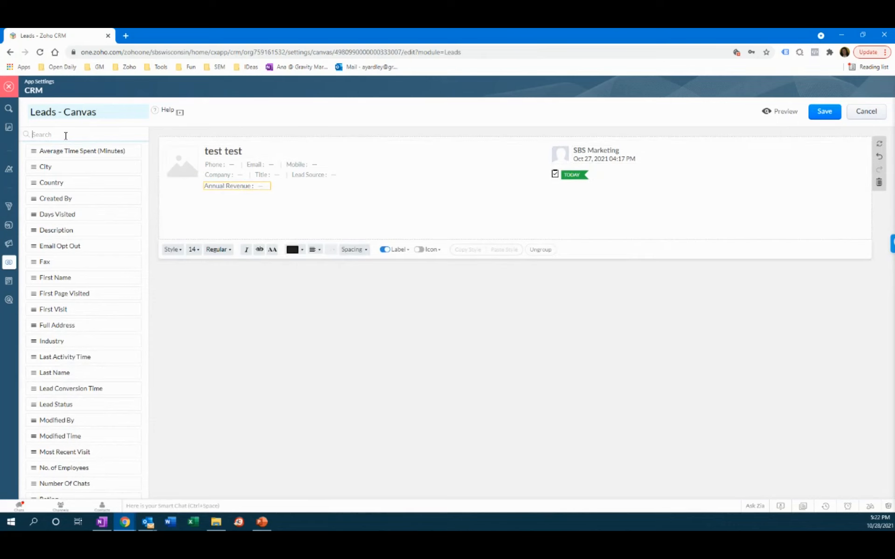
left_click(66, 135)
type("city")
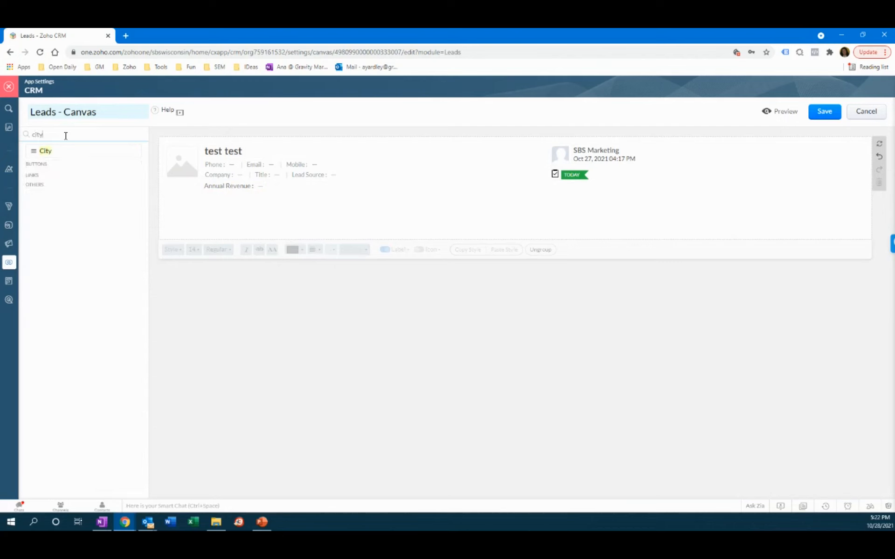
left_click_drag(55, 150, 196, 193)
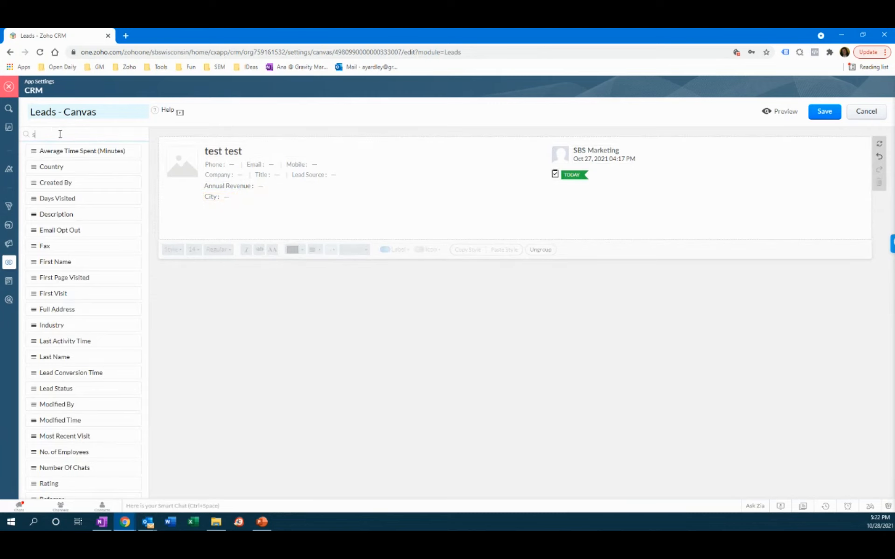
type("ta")
left_click_drag(66, 168, 246, 196)
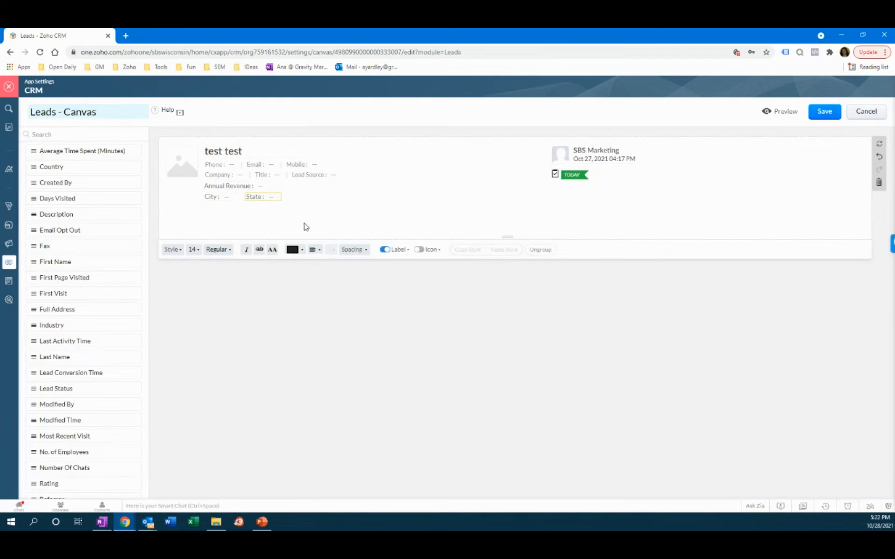
Preview the canvas list layout and move the State field directly beneath the City field.
left_click(792, 116)
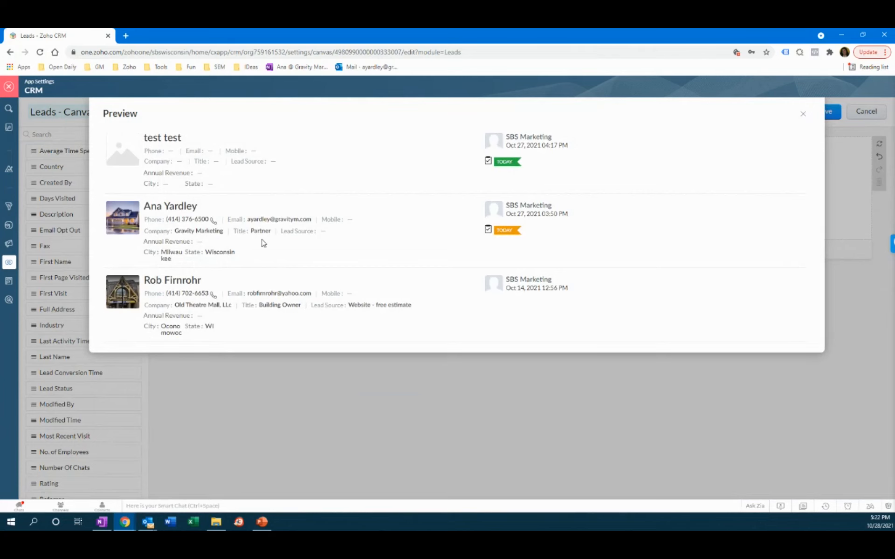
left_click(803, 115)
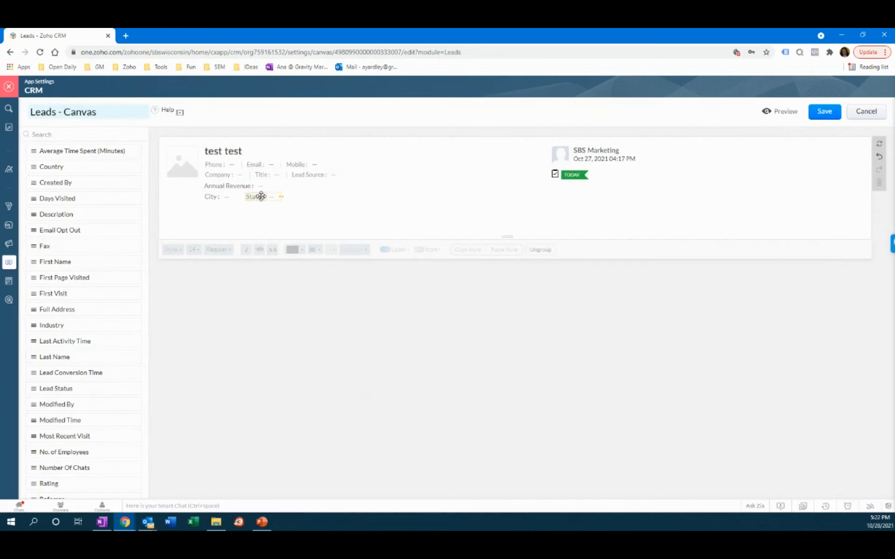
left_click_drag(256, 197, 220, 206)
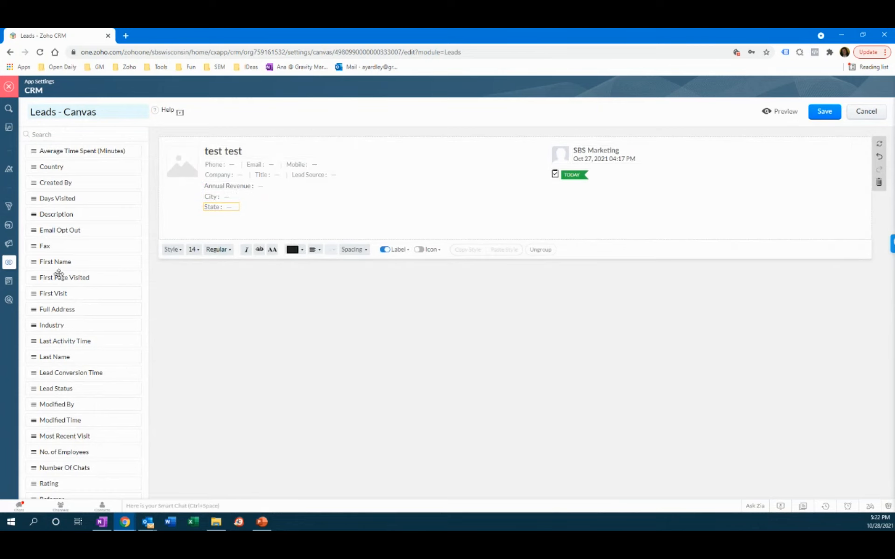
Replace the State field's label with a location pin icon.
scroll(59, 273, "down", 3)
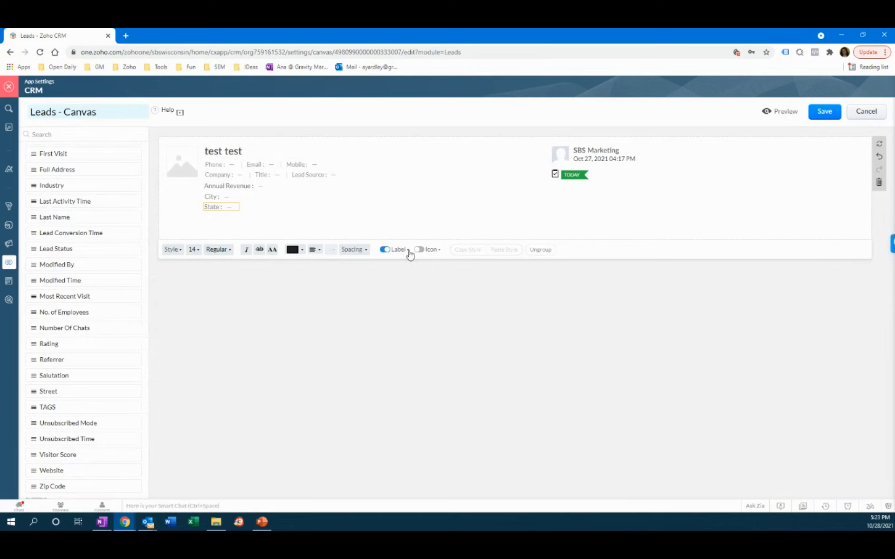
left_click(386, 250)
left_click(385, 251)
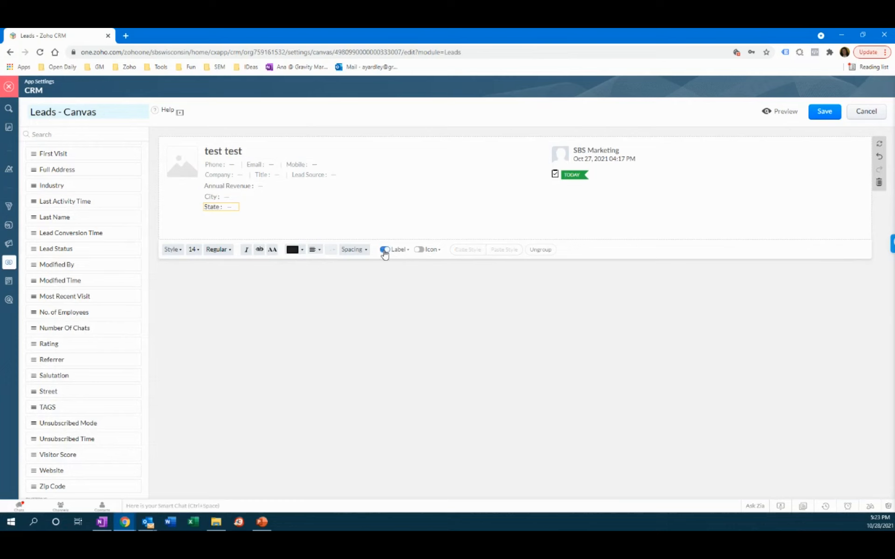
left_click(421, 251)
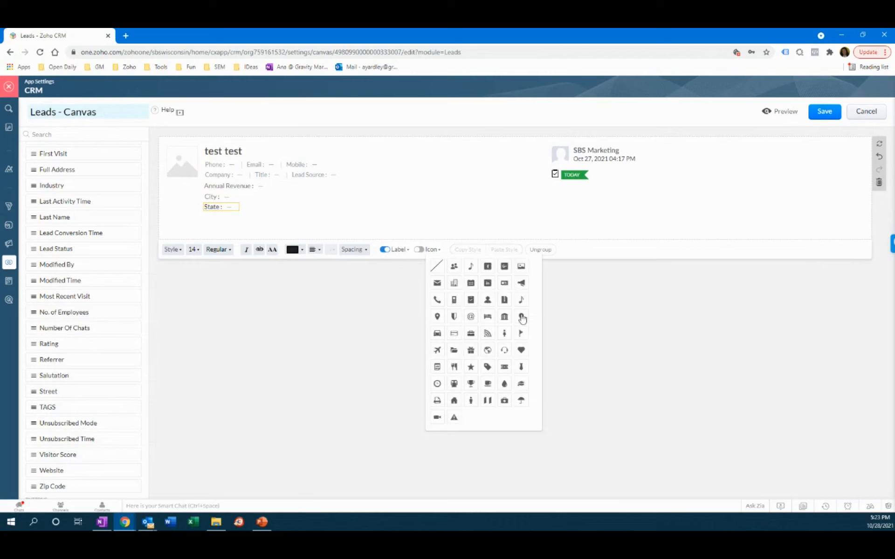
left_click(437, 318)
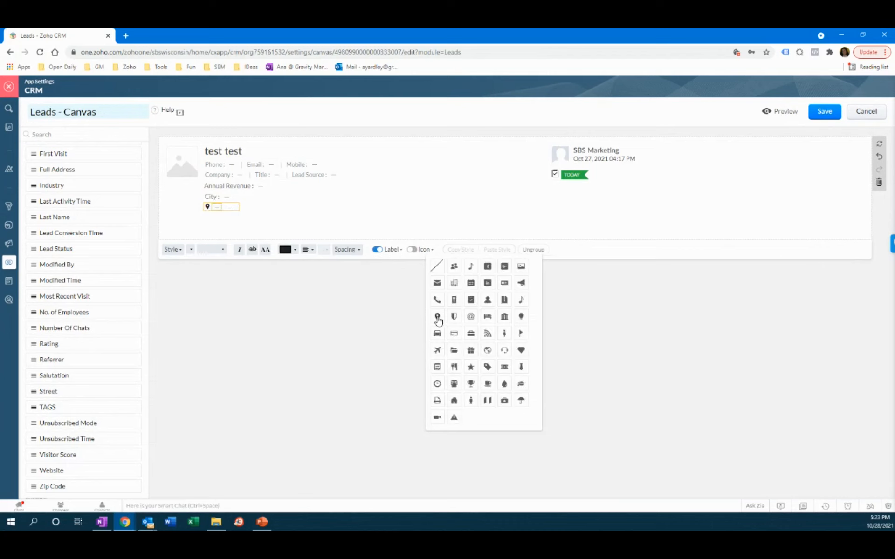
left_click(589, 278)
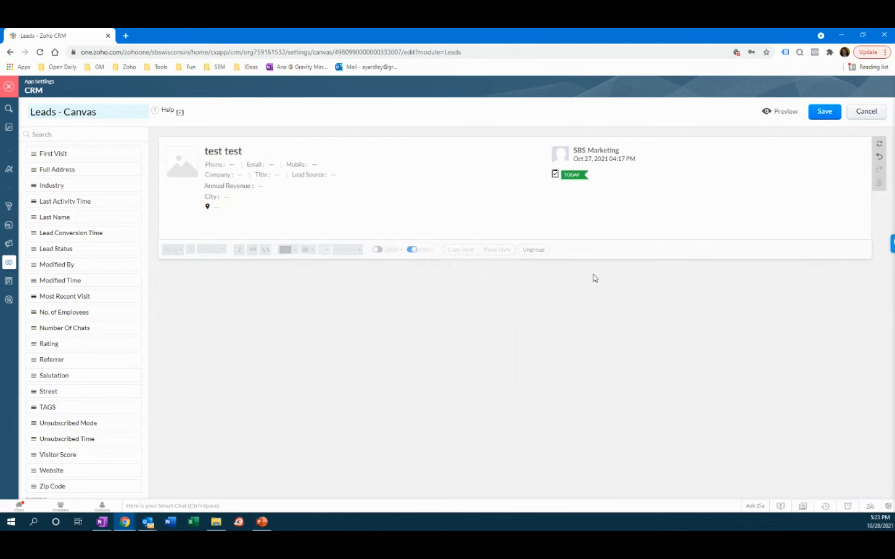
Preview the updated lead layout and save the "Leads - Canvas" view.
left_click(784, 117)
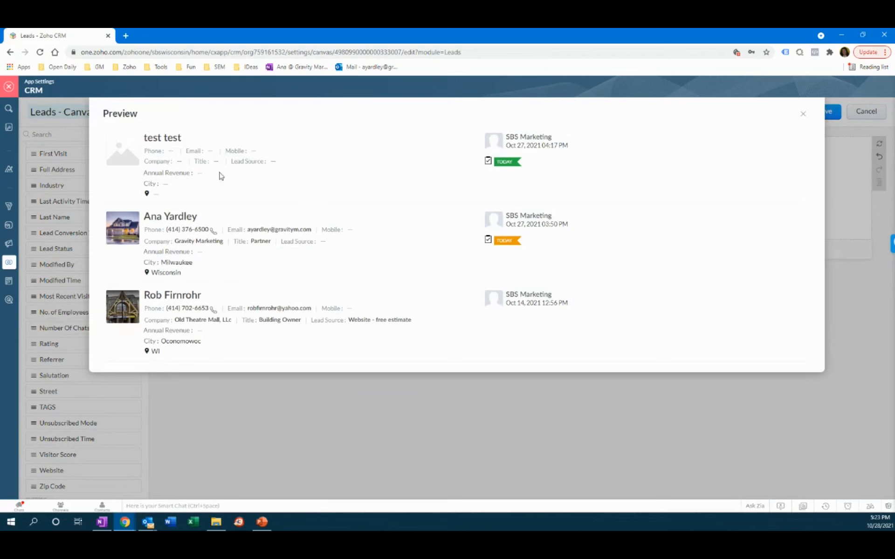
left_click(803, 114)
left_click(819, 114)
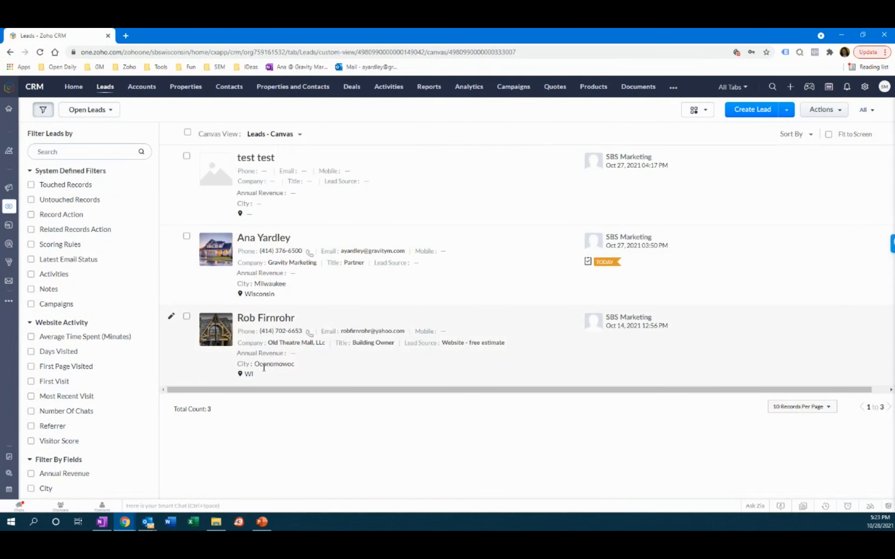
Switch the Open Leads to the standard list view and add the City and State columns.
left_click(697, 109)
left_click(699, 123)
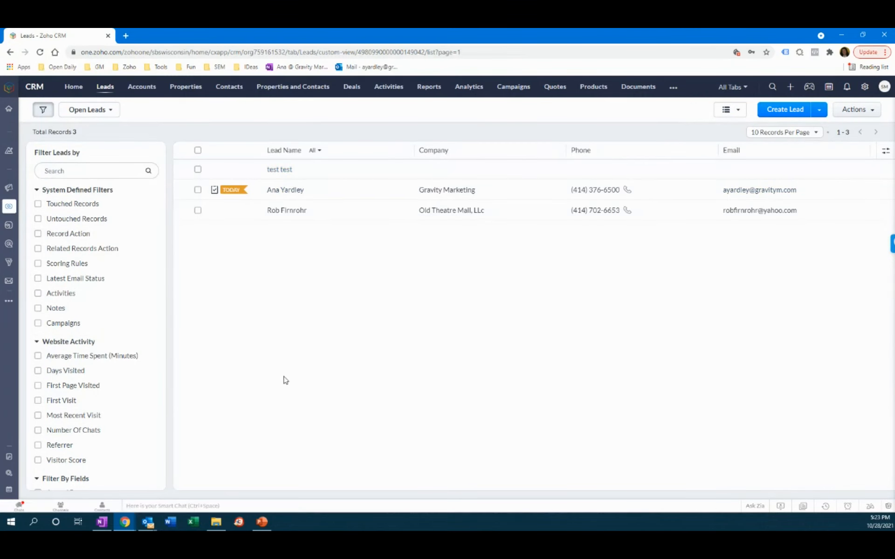
left_click(888, 154)
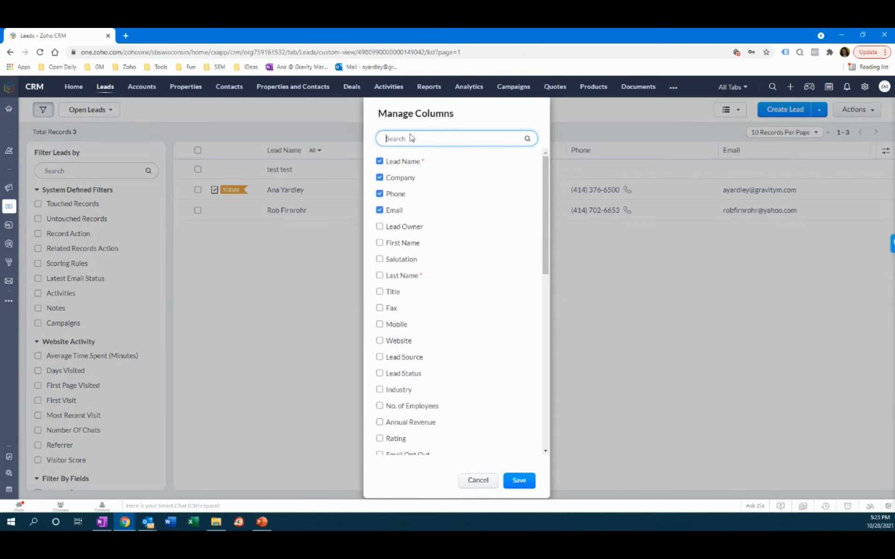
type("city")
left_click(380, 161)
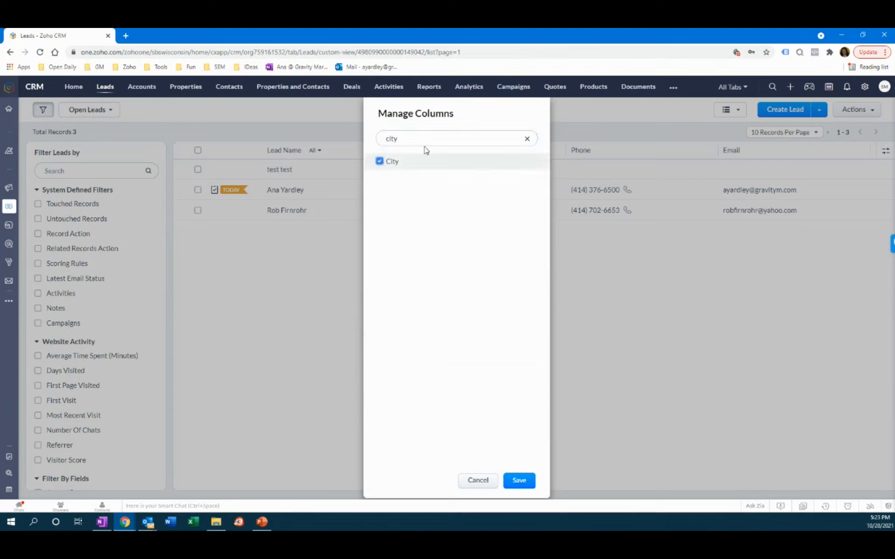
key("BackSpace")
type("sta")
left_click(393, 181)
left_click(522, 481)
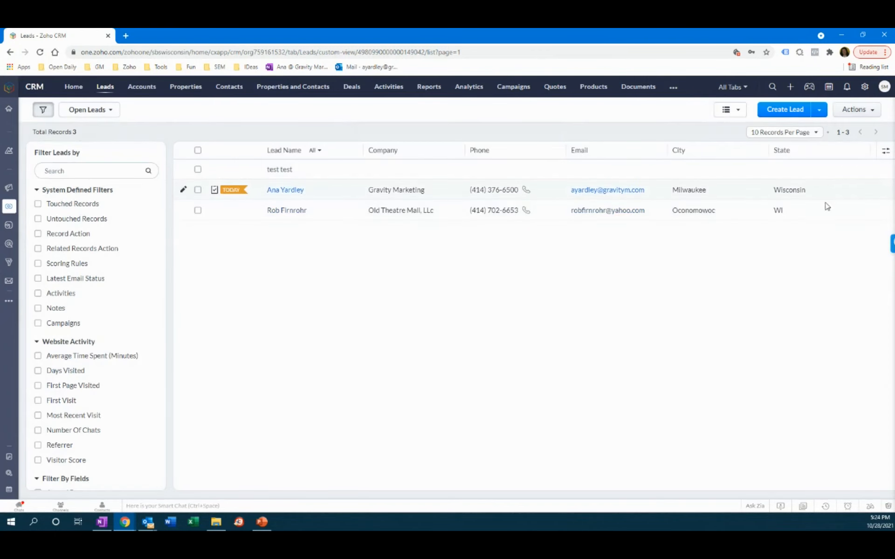
Review the column order of the standard leads list, then return the leads to the canvas view.
left_click(886, 150)
left_click(834, 180)
mouse_move(421, 251)
left_mouse_down()
mouse_move(418, 222)
mouse_move(426, 244)
left_mouse_up()
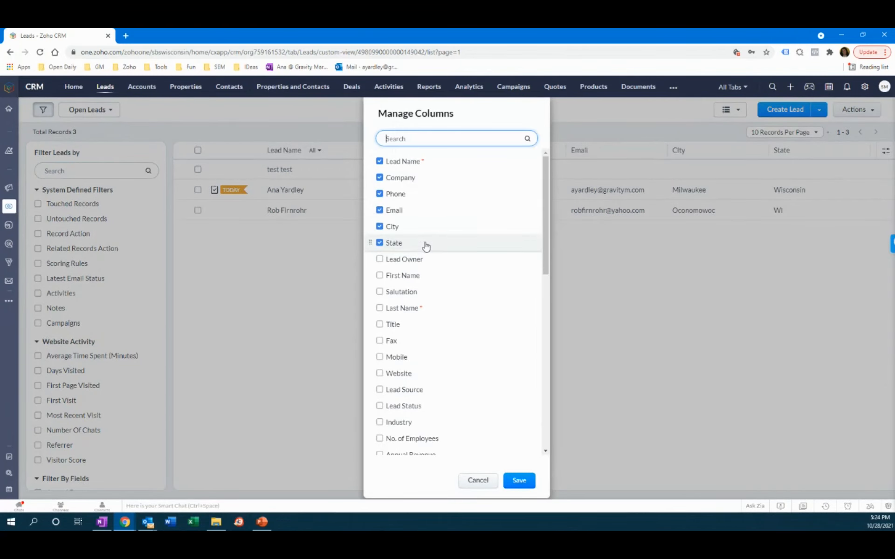
left_click(519, 480)
left_click(730, 110)
left_click(735, 158)
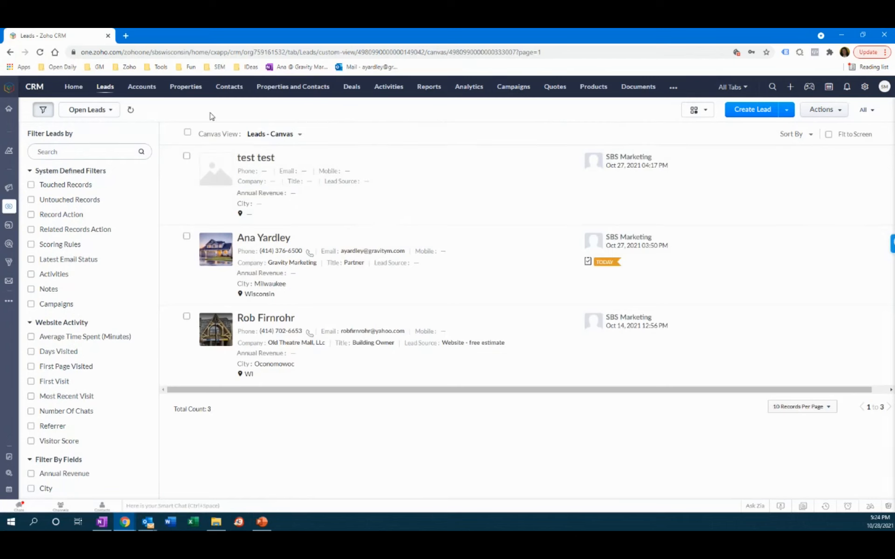
Activate the Contact-New Layout canvas in the CRM's Canvas customization settings.
left_click(865, 89)
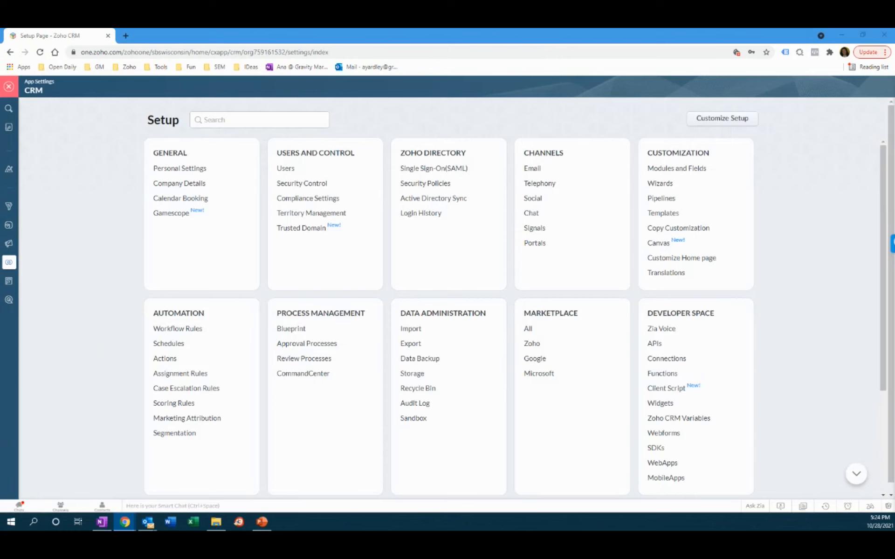
left_click(668, 247)
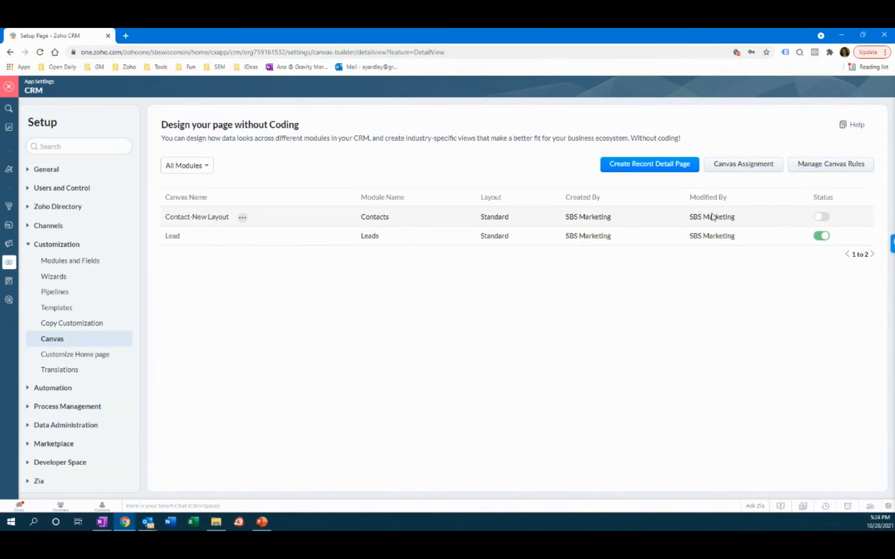
left_click(824, 218)
Open the Contact-New Layout canvas for editing and examine its header, related lists and activity sections.
left_click(243, 219)
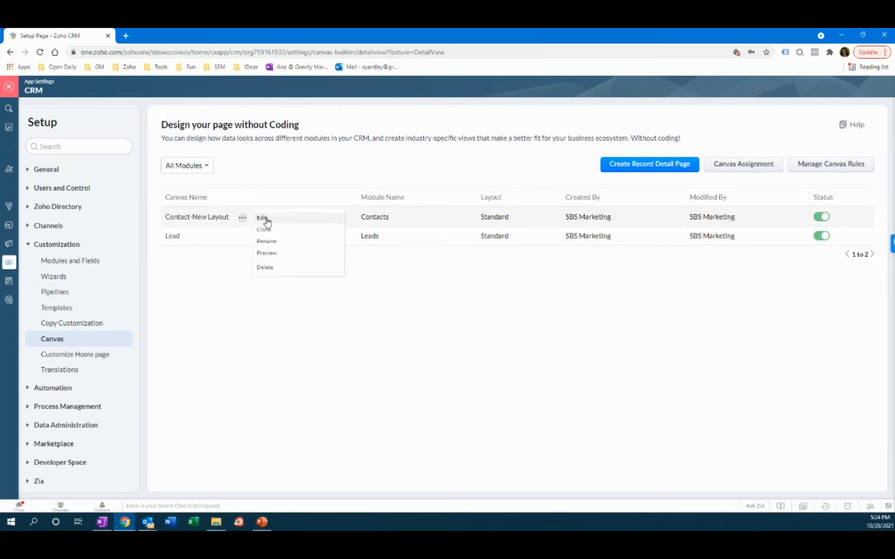
left_click(264, 219)
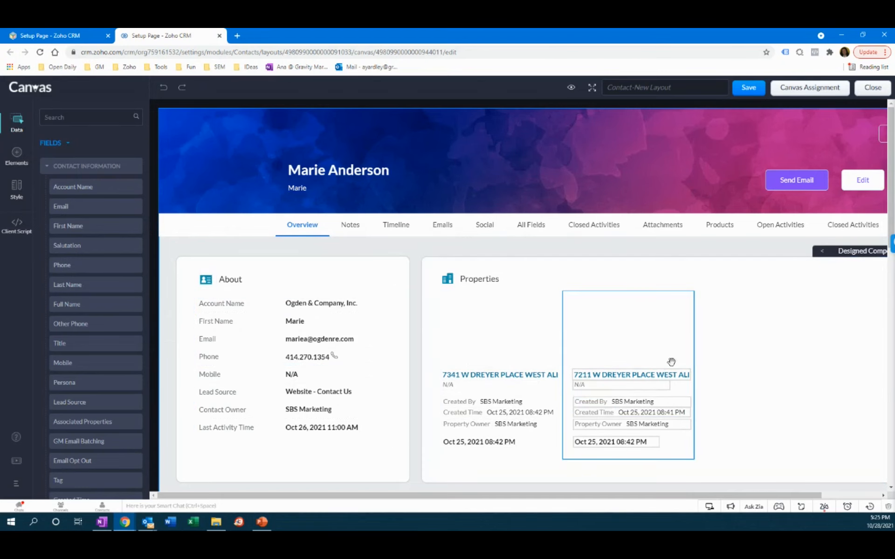
scroll(737, 386, "down", 8)
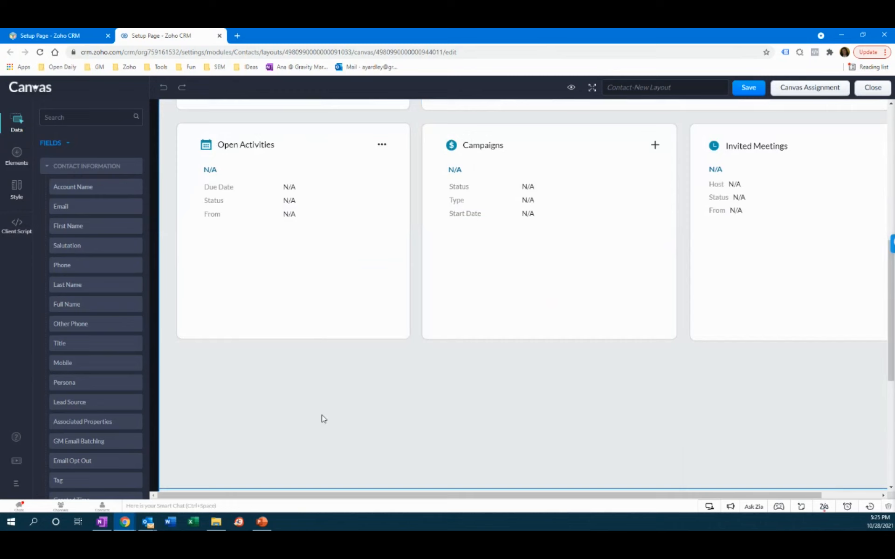
scroll(599, 409, "up", 7)
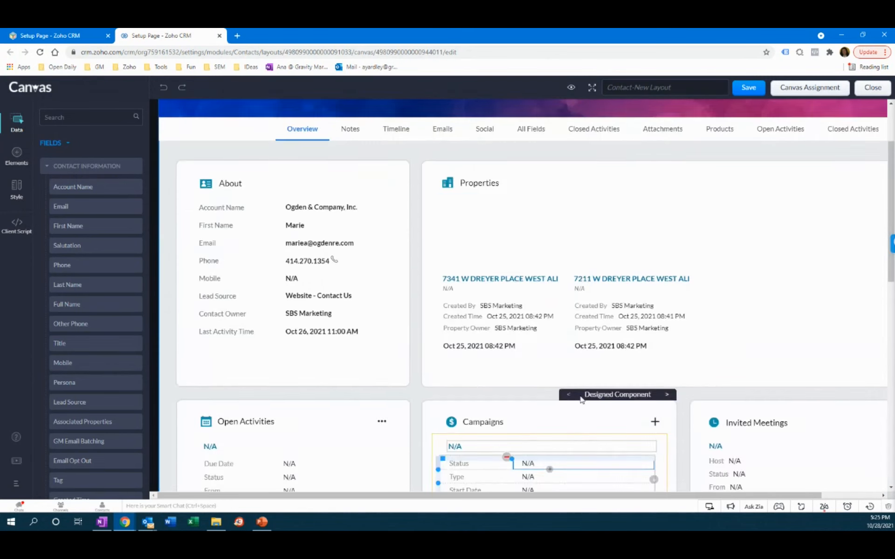
scroll(503, 351, "up", 1)
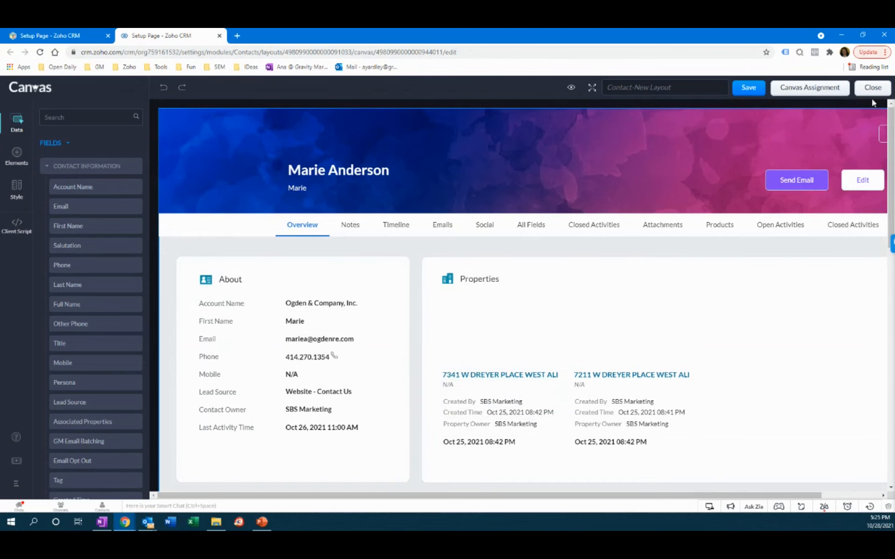
Assign Contact-New Layout to the Standard profile as well, save the assignment and close the canvas editor.
left_click(833, 93)
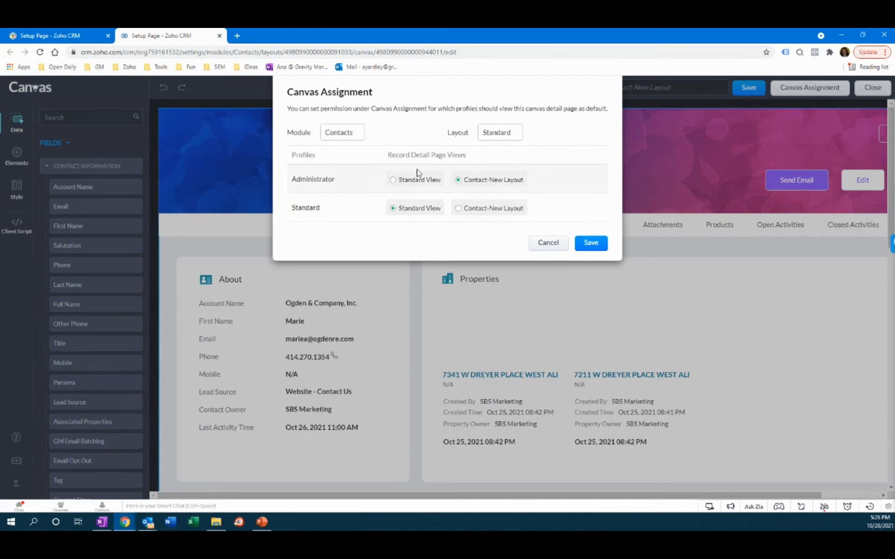
left_click(459, 209)
left_click(594, 246)
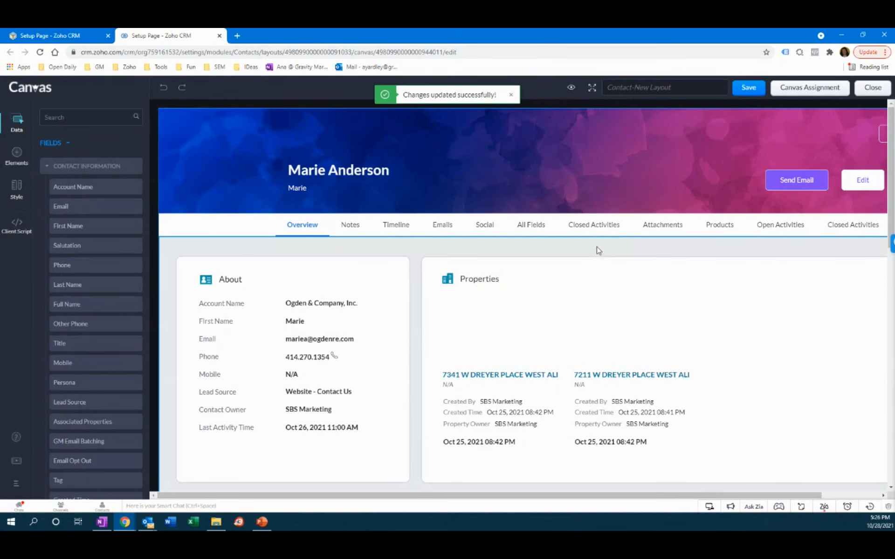
left_click(873, 88)
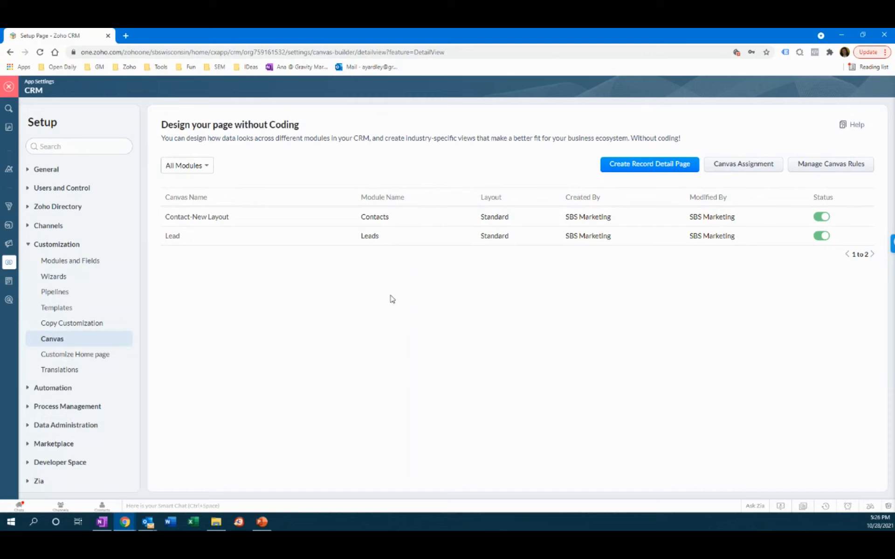
Leave Setup, open the first record in Contacts and examine its canvas overview page.
left_click(9, 86)
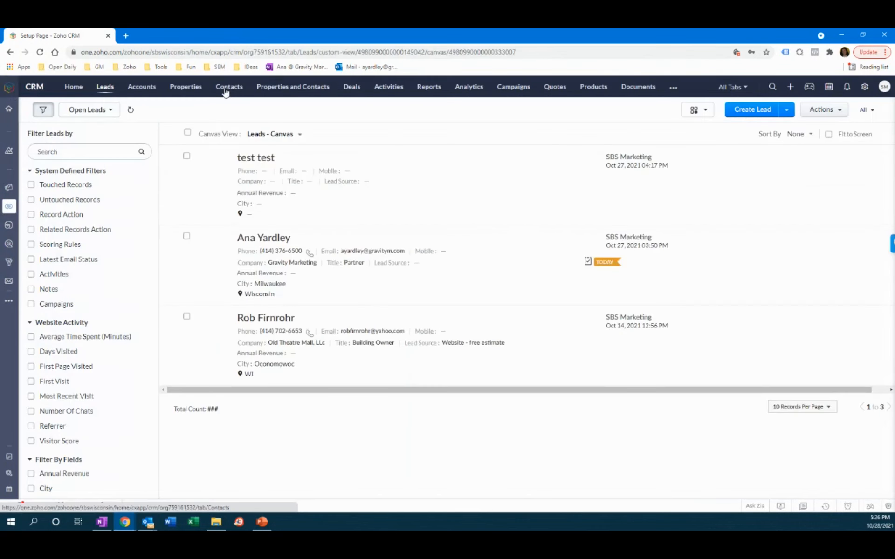
left_click(226, 91)
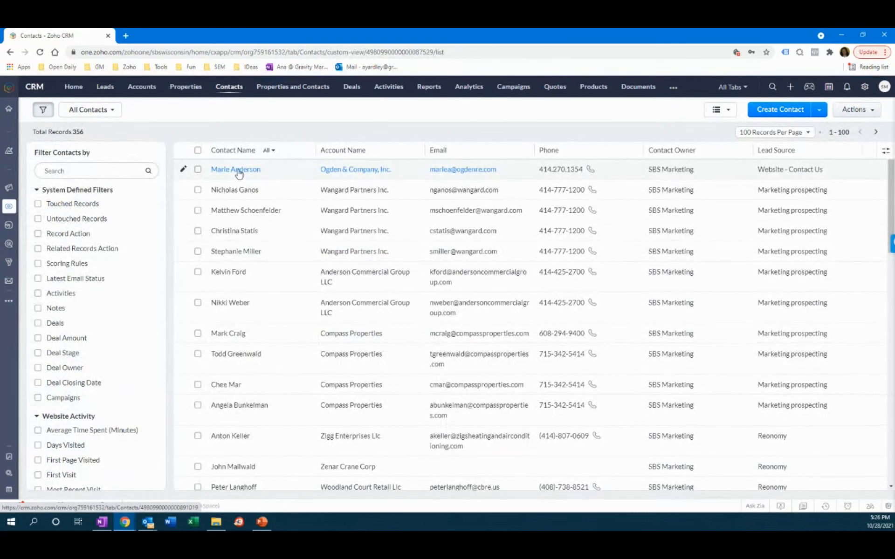
left_click(238, 170)
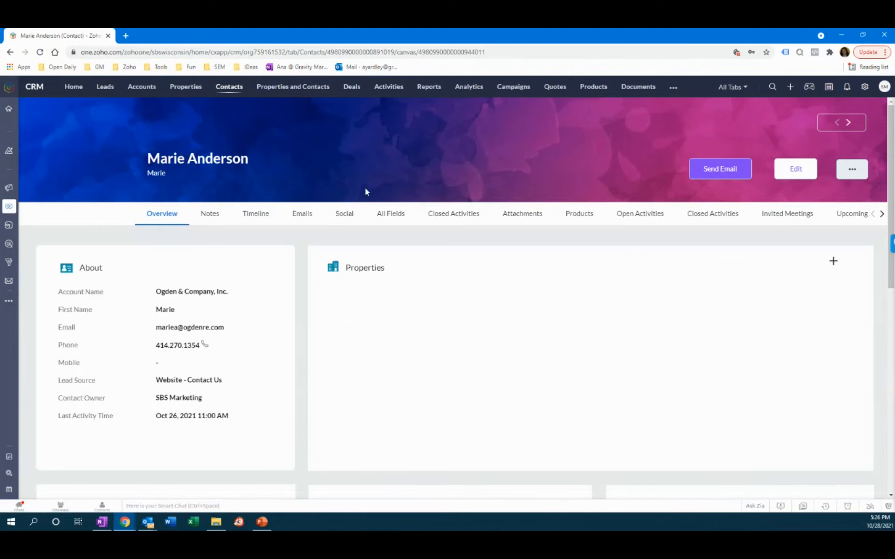
scroll(419, 364, "down", 1)
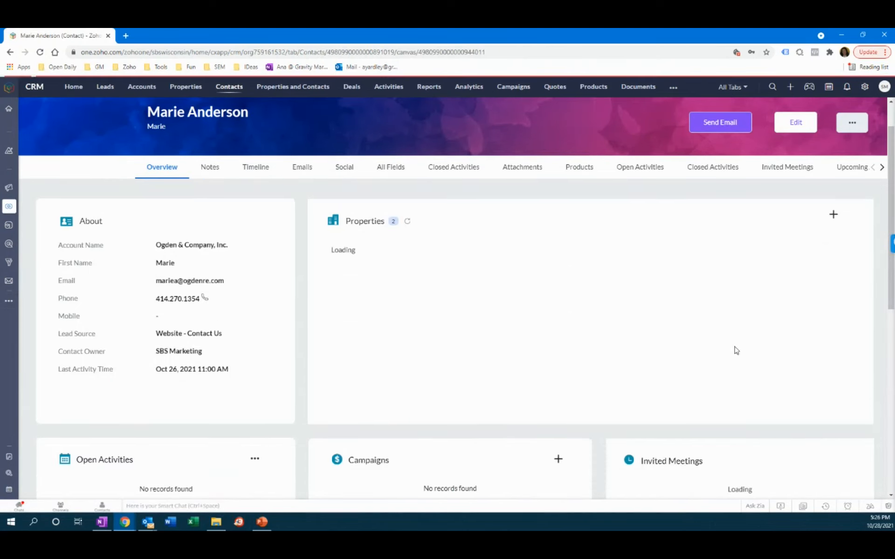
scroll(252, 366, "down", 2)
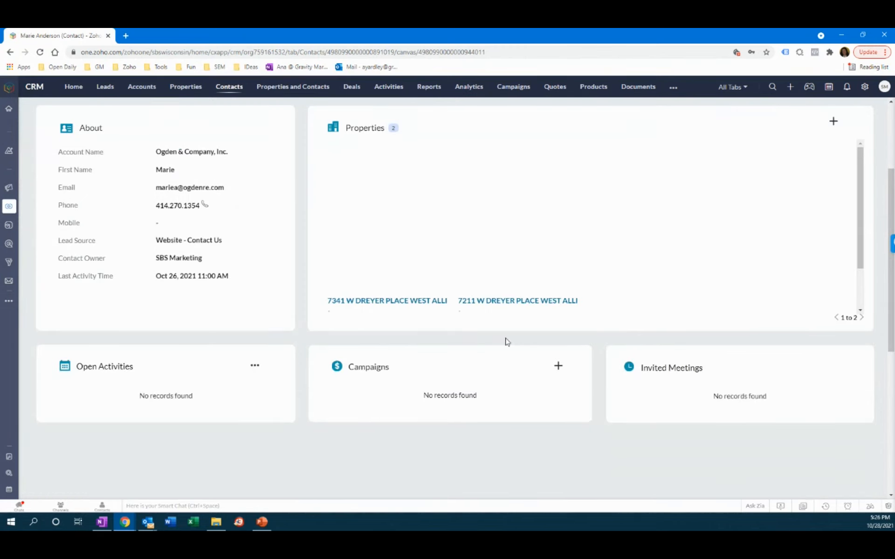
scroll(507, 342, "up", 3)
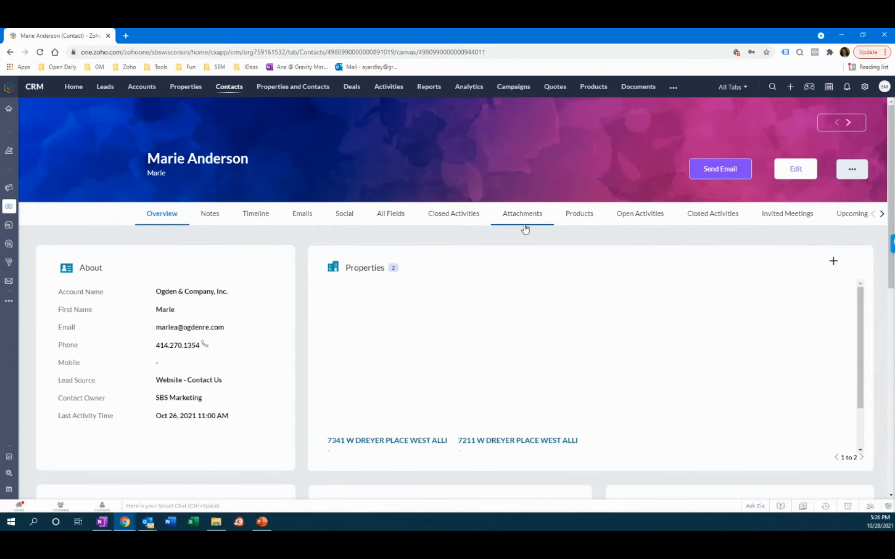
Look through the contact's Notes, Timeline, Emails, Social and Products sections, then review the Overview again.
left_click(221, 219)
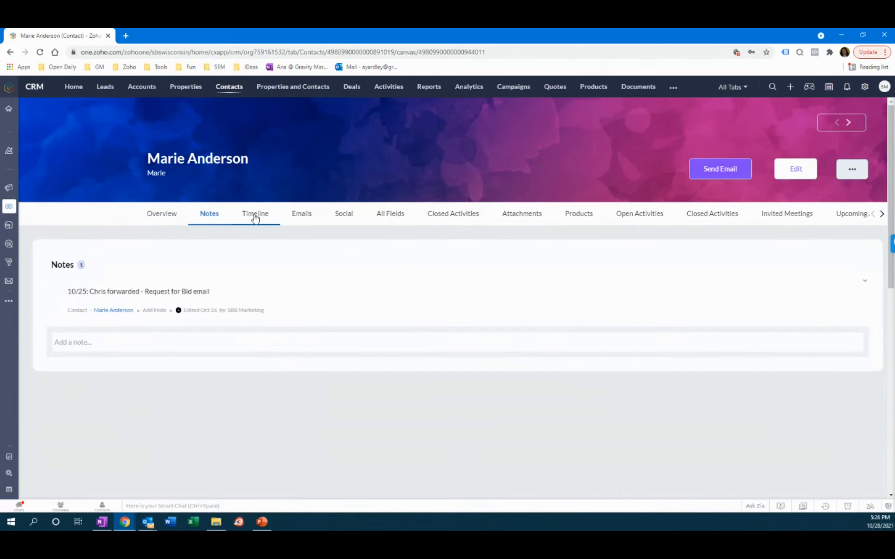
left_click(255, 218)
left_click(310, 220)
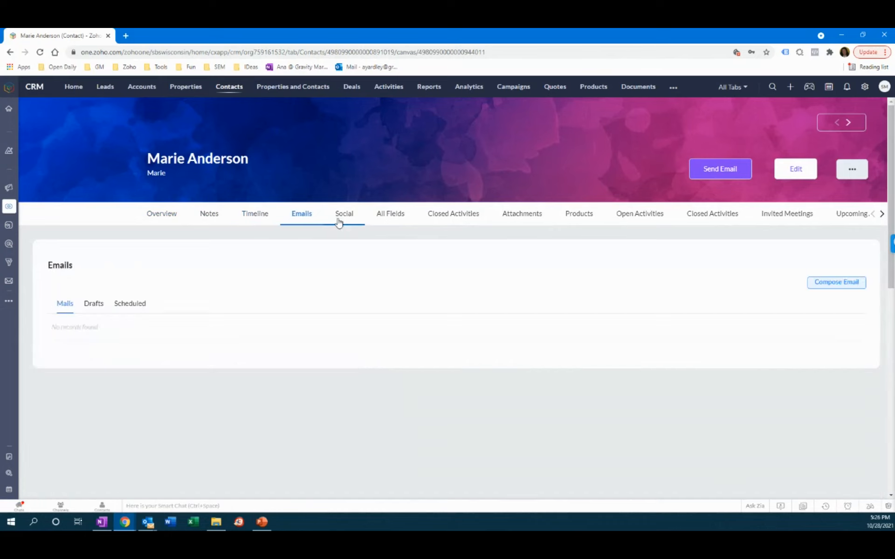
left_click(348, 222)
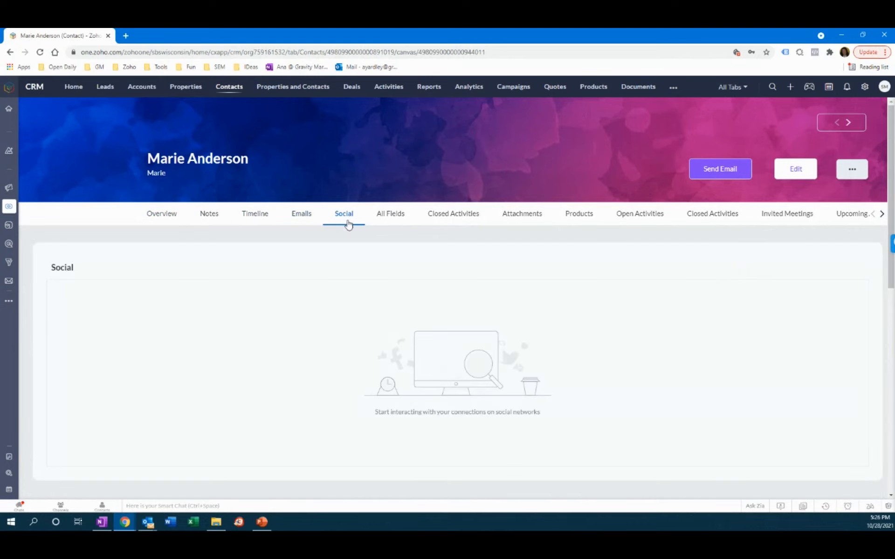
left_click(571, 215)
left_click(164, 220)
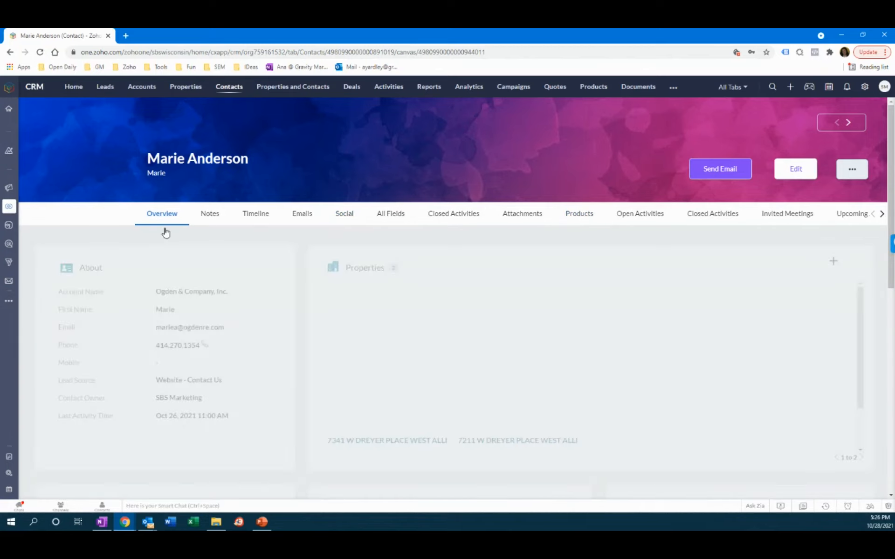
scroll(306, 417, "down", 7)
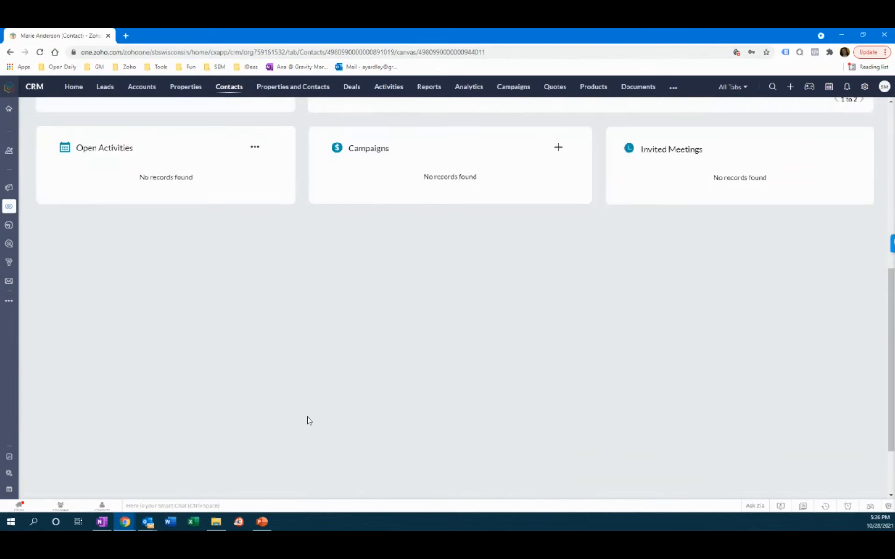
scroll(308, 421, "up", 7)
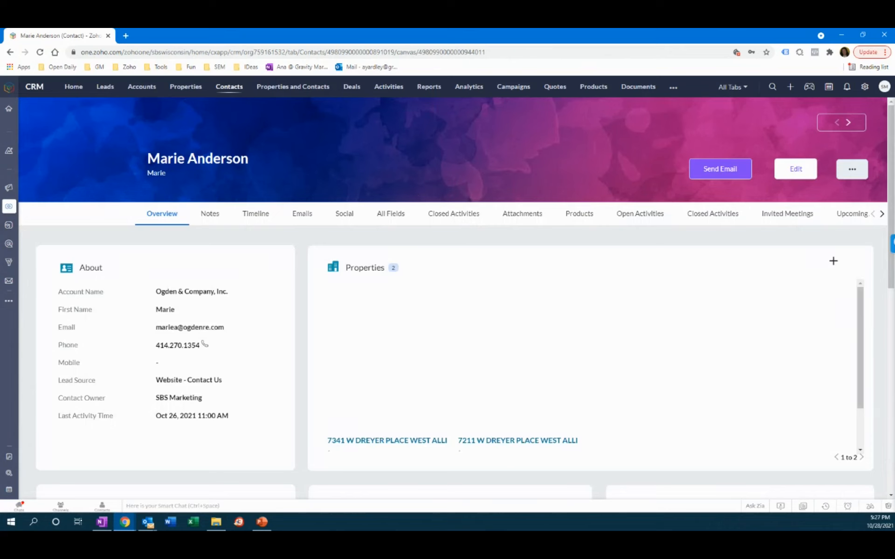
Switch to the ZUS_Oct2021.pptx presentation in PowerPoint and go through the lead view comparison, Q&A and closing slides.
left_click(262, 522)
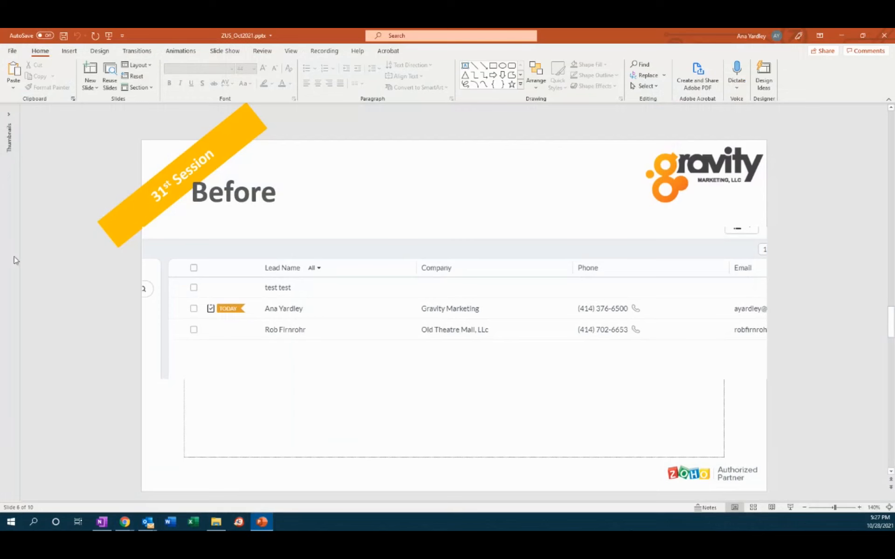
scroll(32, 288, "down", 3)
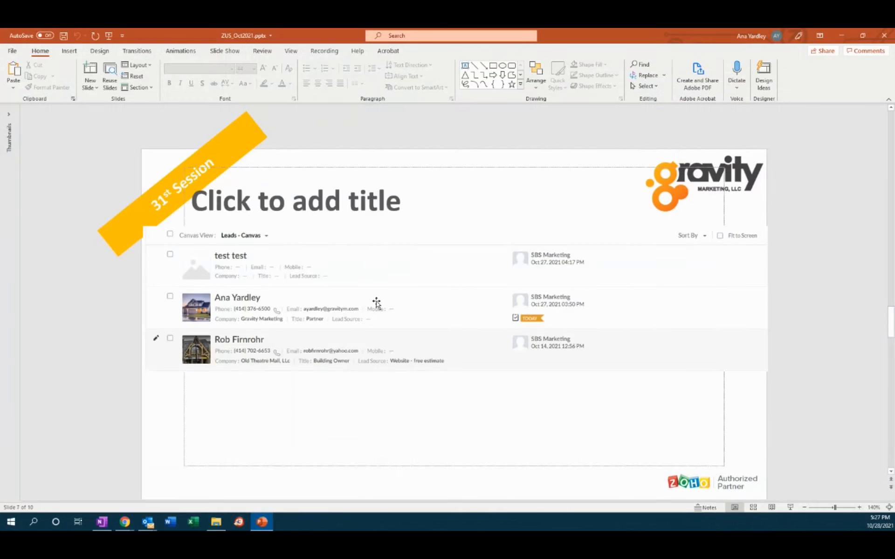
scroll(376, 302, "down", 3)
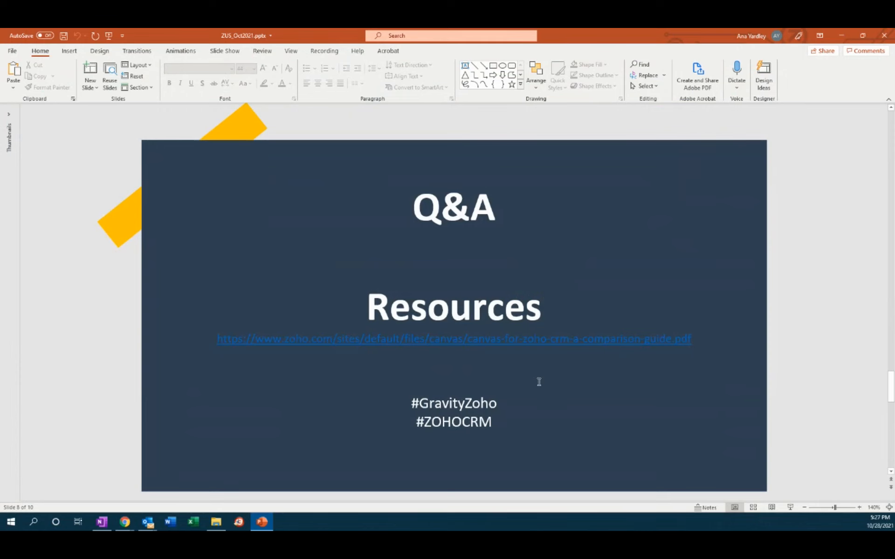
scroll(539, 382, "down", 1)
scroll(540, 383, "down", 1)
scroll(540, 386, "up", 1)
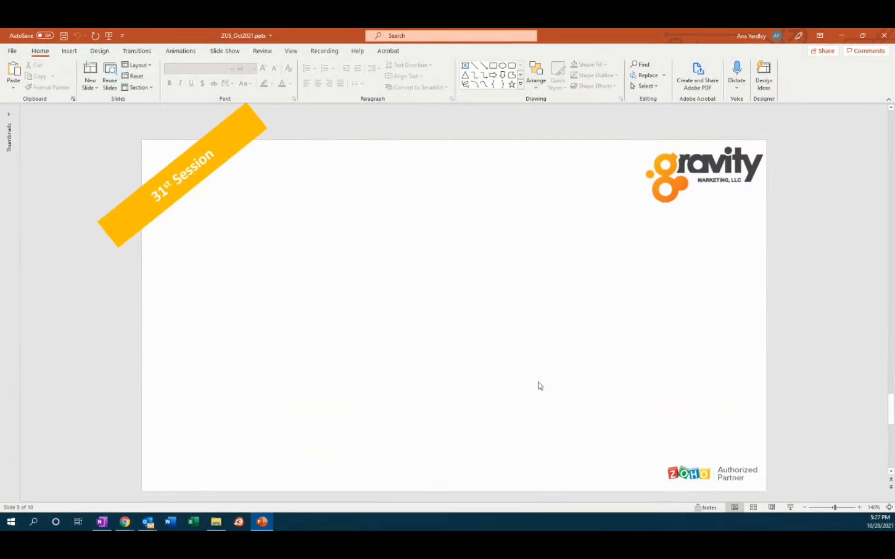
scroll(540, 387, "down", 1)
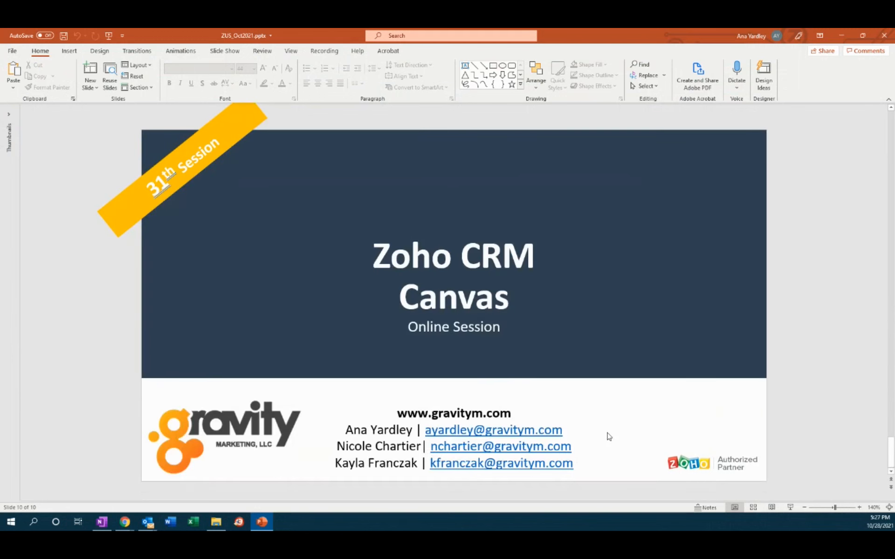
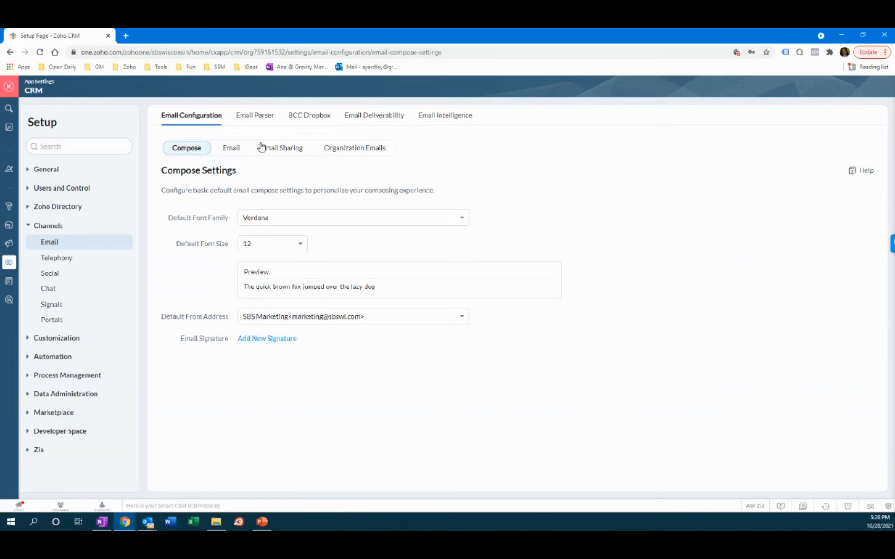
Open the Email section of the CRM's email configuration to view the inbox connection setup.
left_click(229, 148)
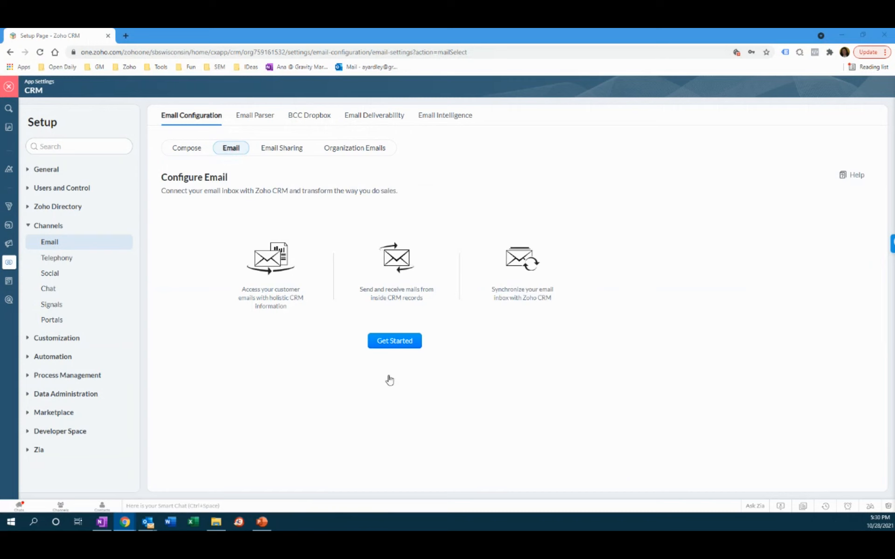
Begin connecting a Gmail inbox over IMAP to view the Google account selection, and close the sign-in window without choosing an account.
left_click(391, 346)
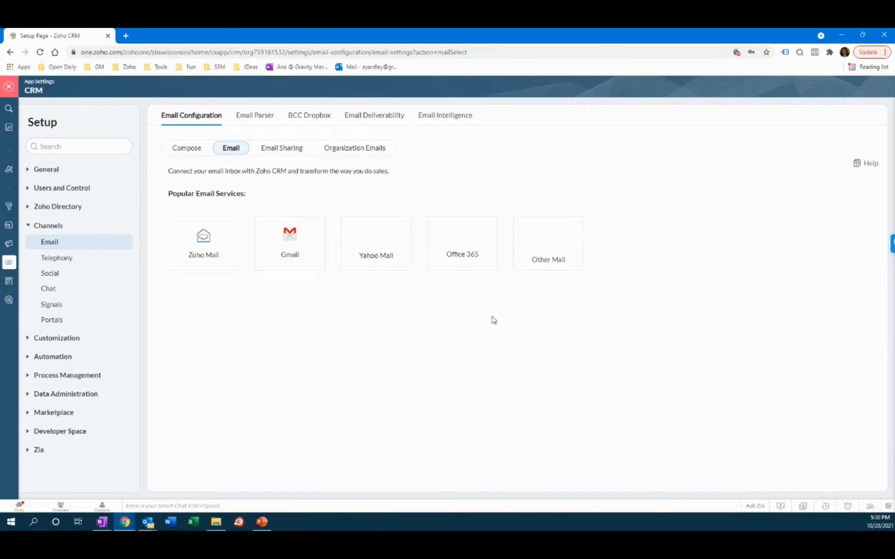
left_click(300, 247)
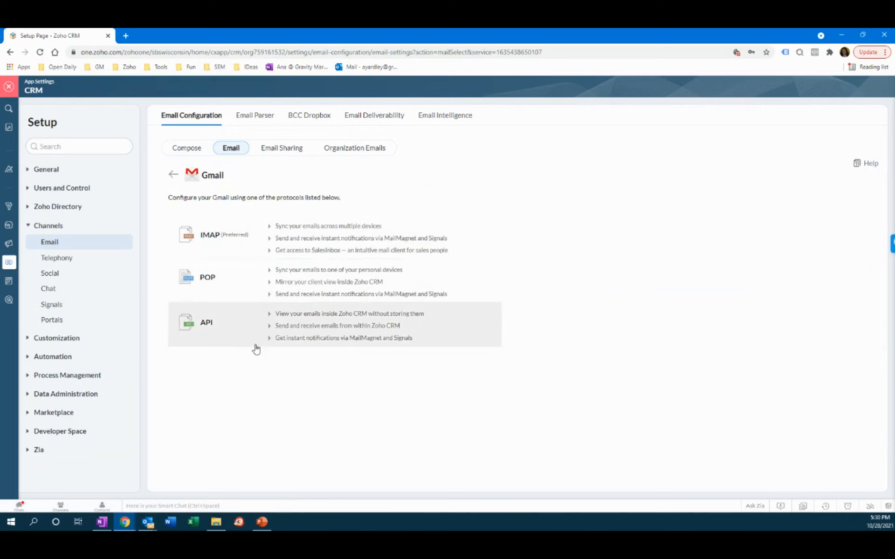
left_click(241, 247)
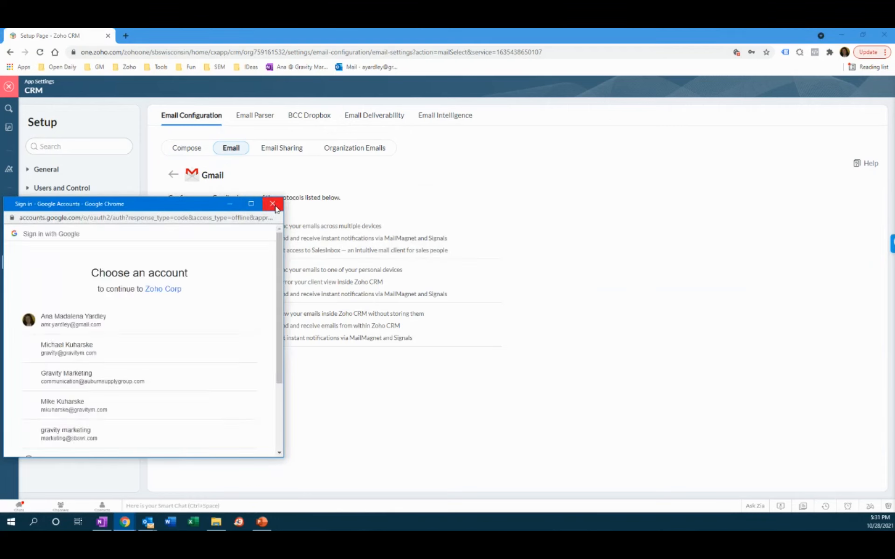
left_click(273, 204)
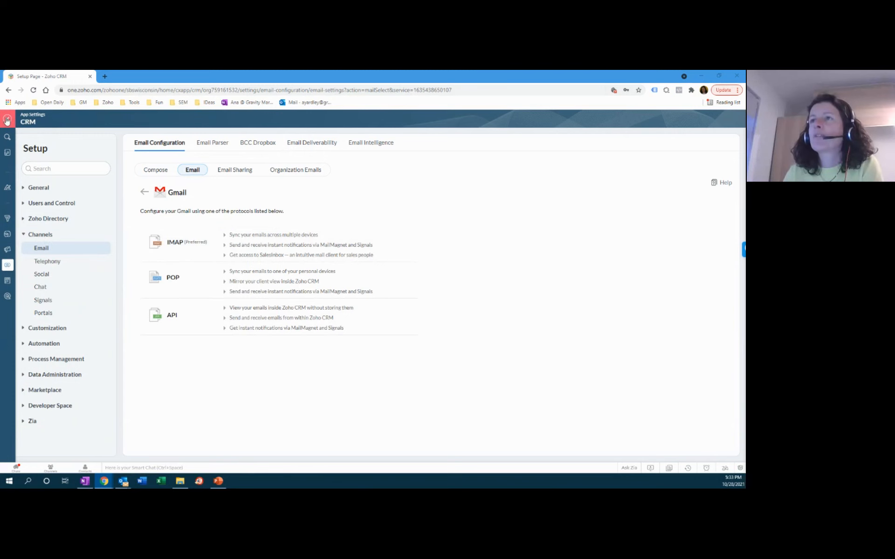
Leave Setup for the Contacts list, and reopen the Email channel settings to view the popular email services available for inbox connection.
left_click(7, 119)
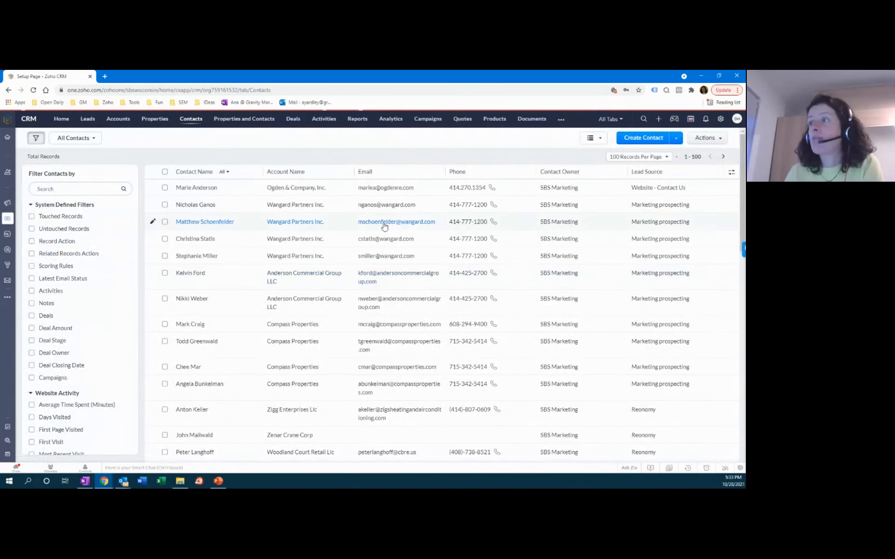
left_click(721, 119)
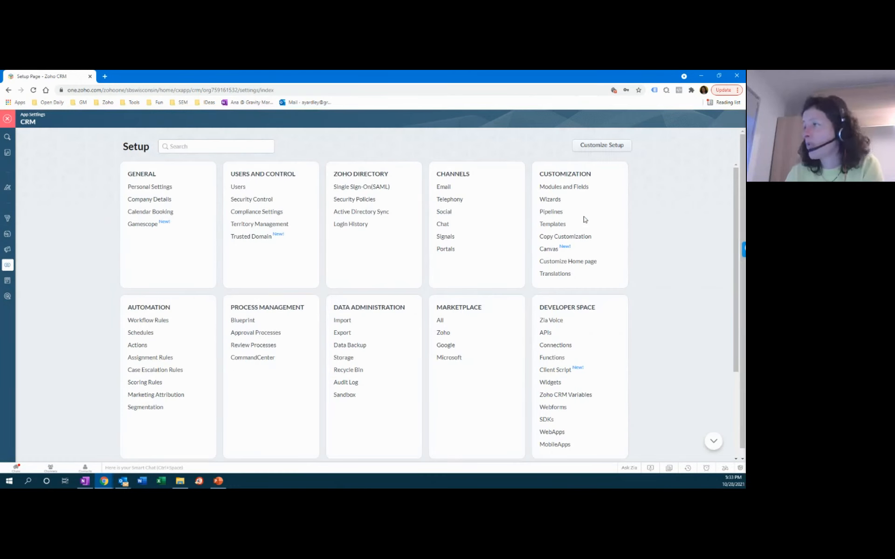
left_click(446, 188)
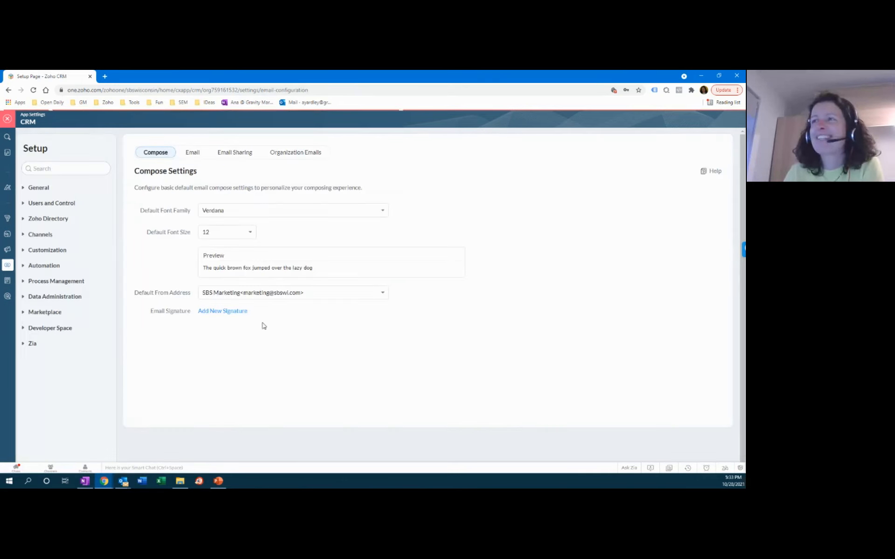
left_click(194, 171)
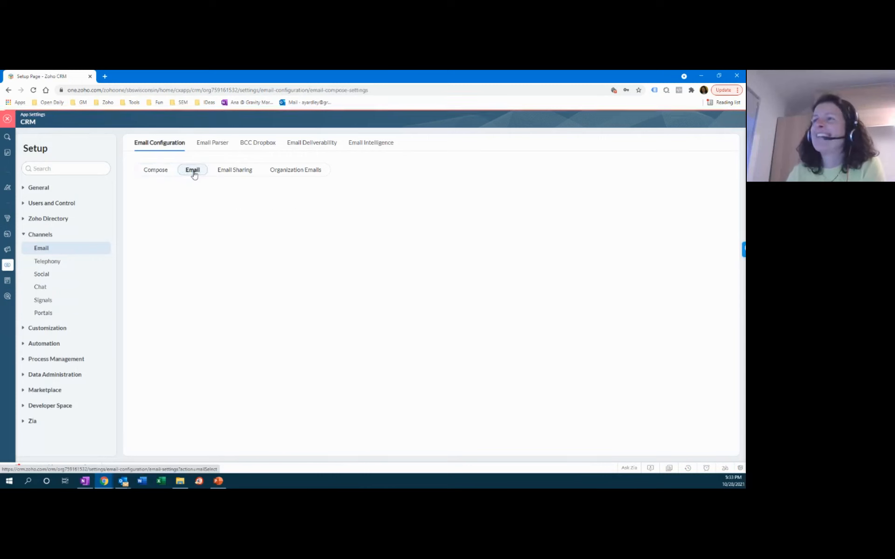
left_click(344, 332)
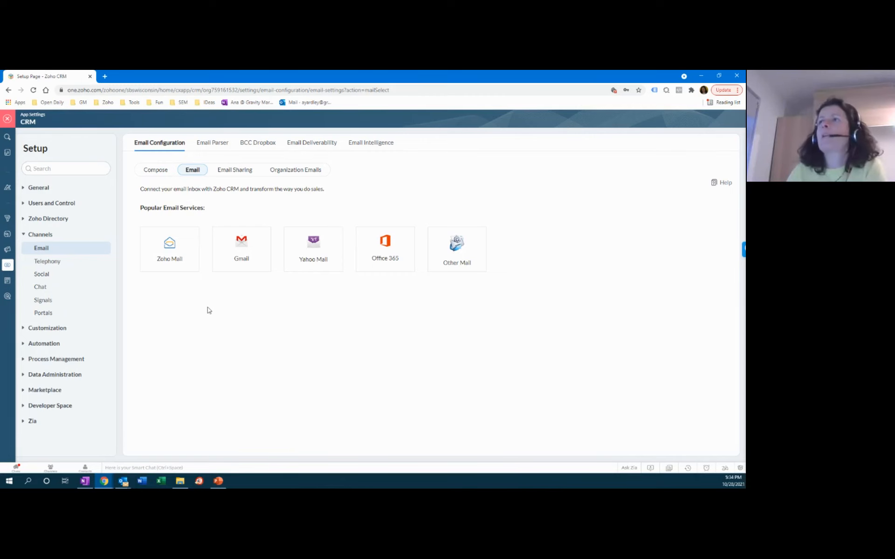
Leave Setup and open the Email Reports folder in Reports to examine the available email reports.
left_click(8, 120)
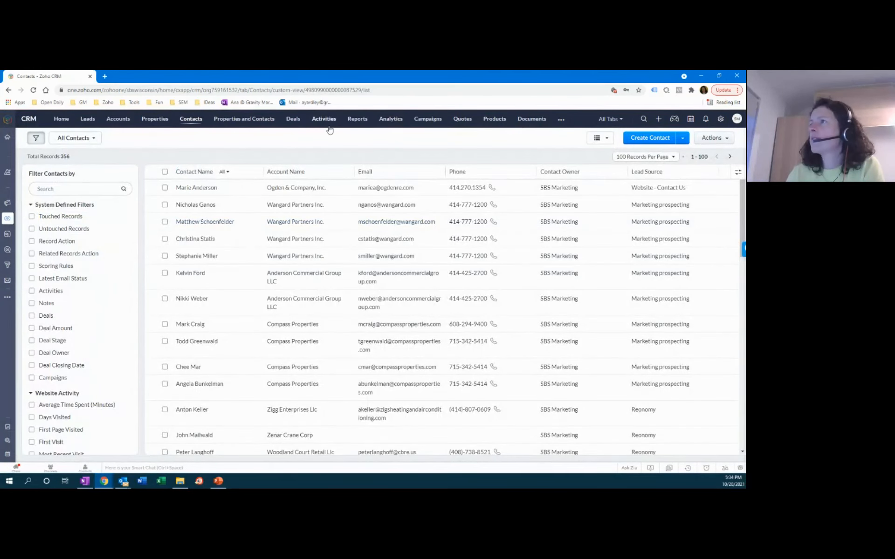
left_click(357, 122)
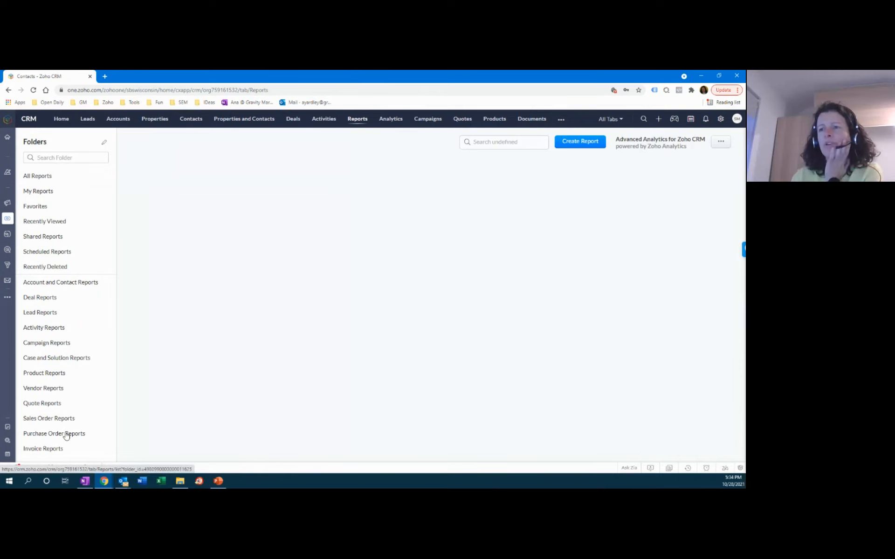
scroll(66, 435, "down", 2)
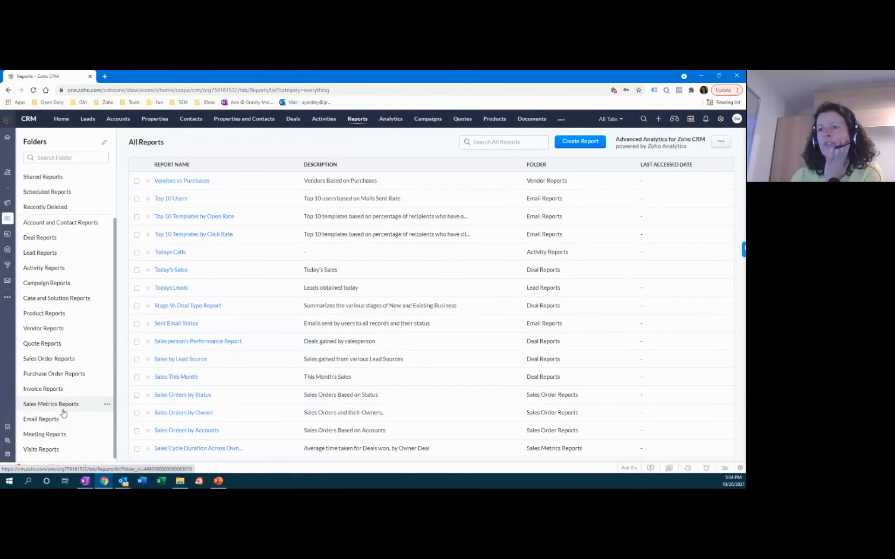
left_click(40, 421)
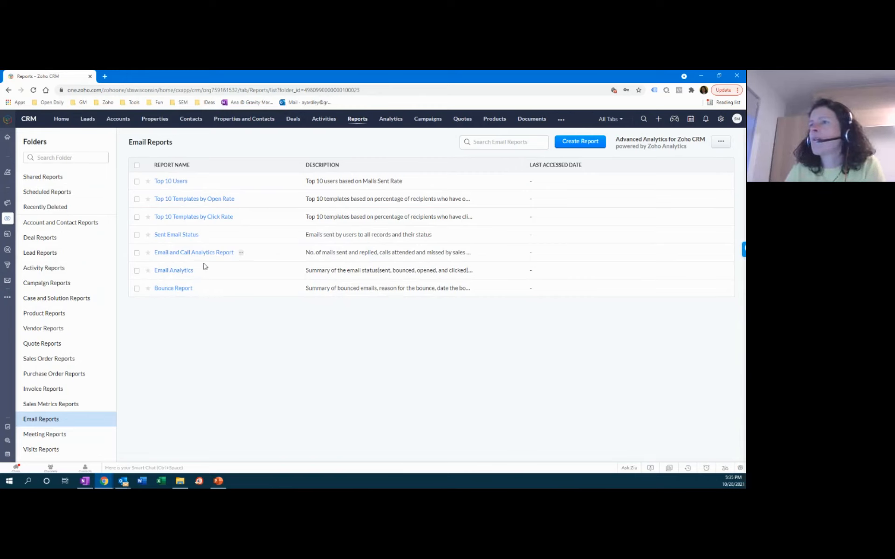
View the Email Analytics report, return to the Email Reports folder, and switch to the closing slide of ZUS_Oct2021.pptx in PowerPoint.
left_click(183, 273)
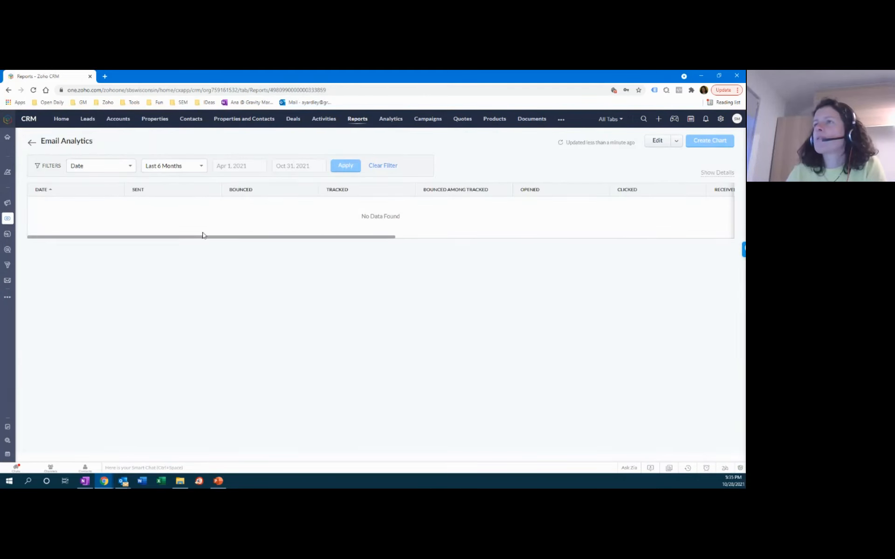
left_click(29, 144)
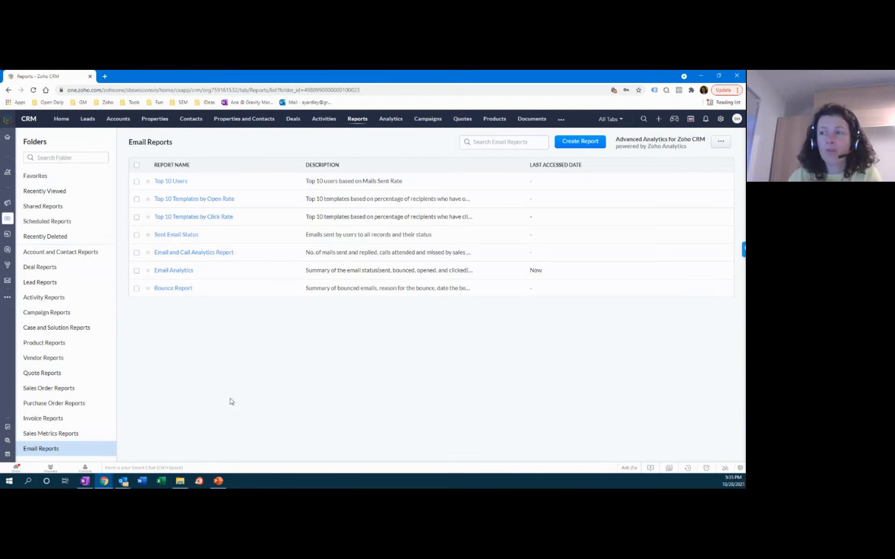
left_click(218, 483)
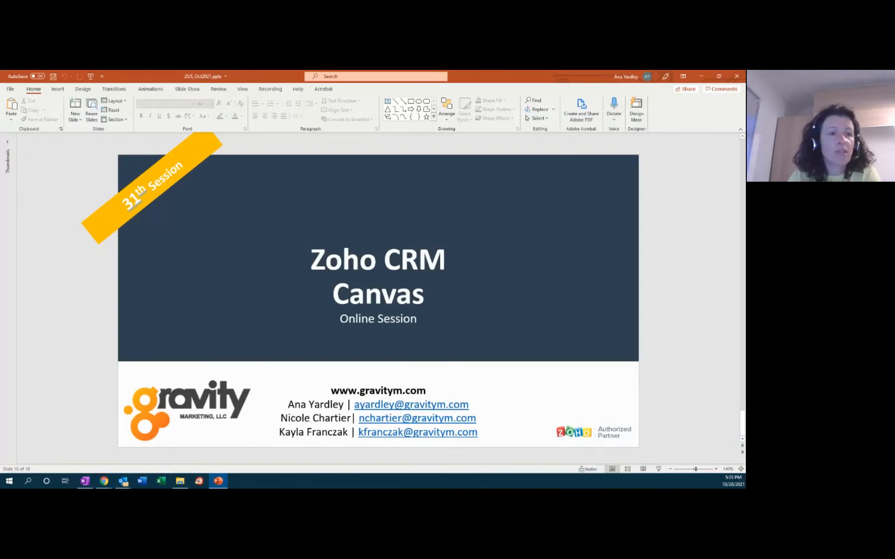